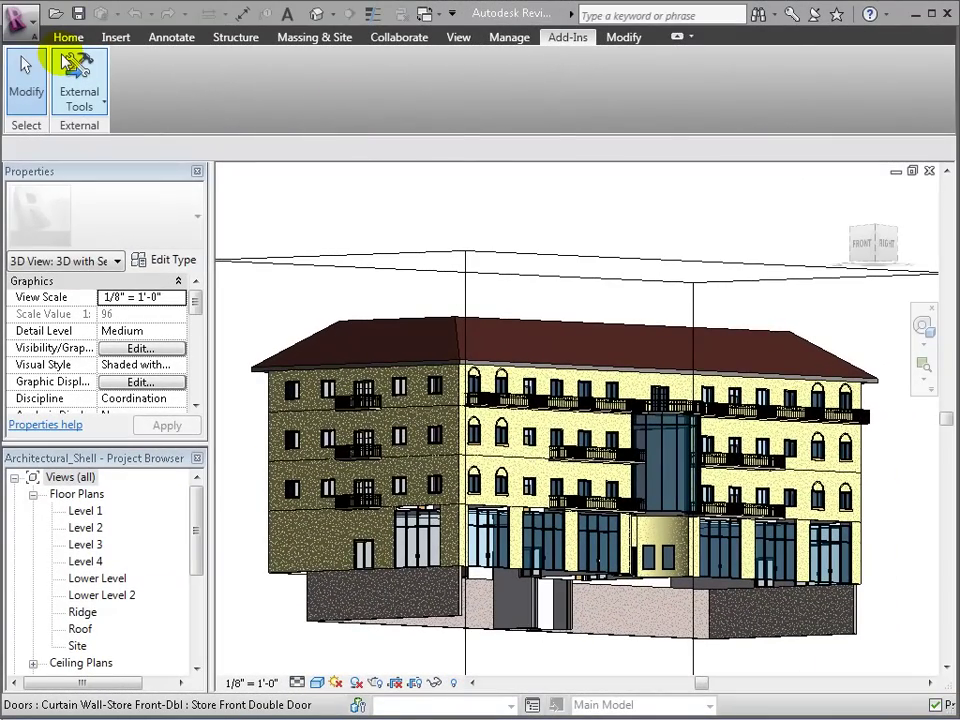
# Step: Start a Navisworks export of the architectural shell from its 3D with Section Box view
pyautogui.click(66, 37)
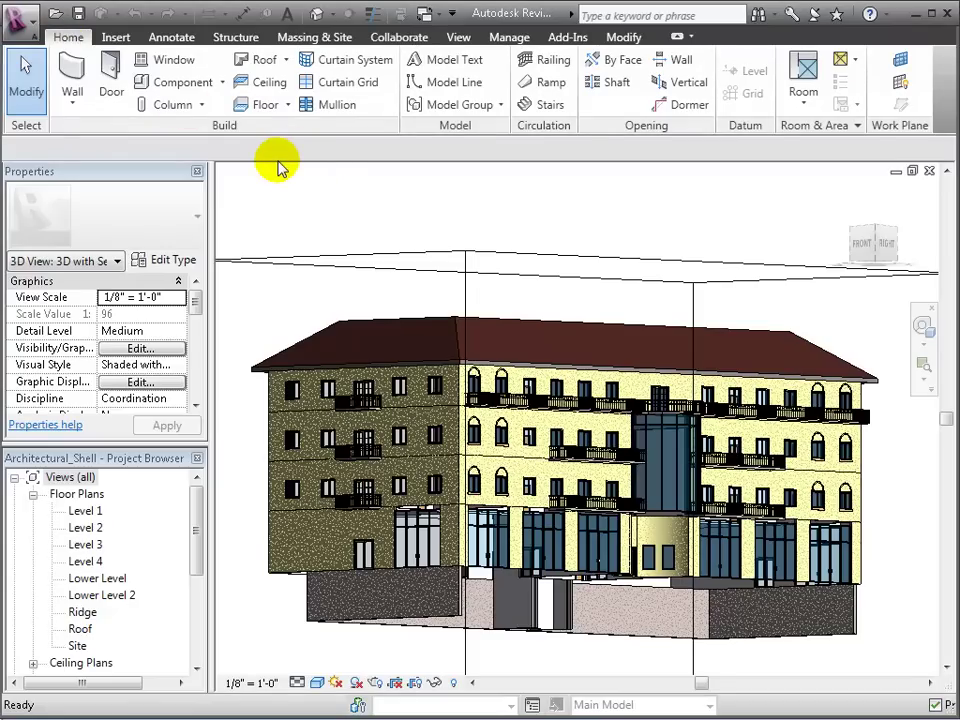
pyautogui.moveTo(196, 514); pyautogui.dragTo(196, 548)
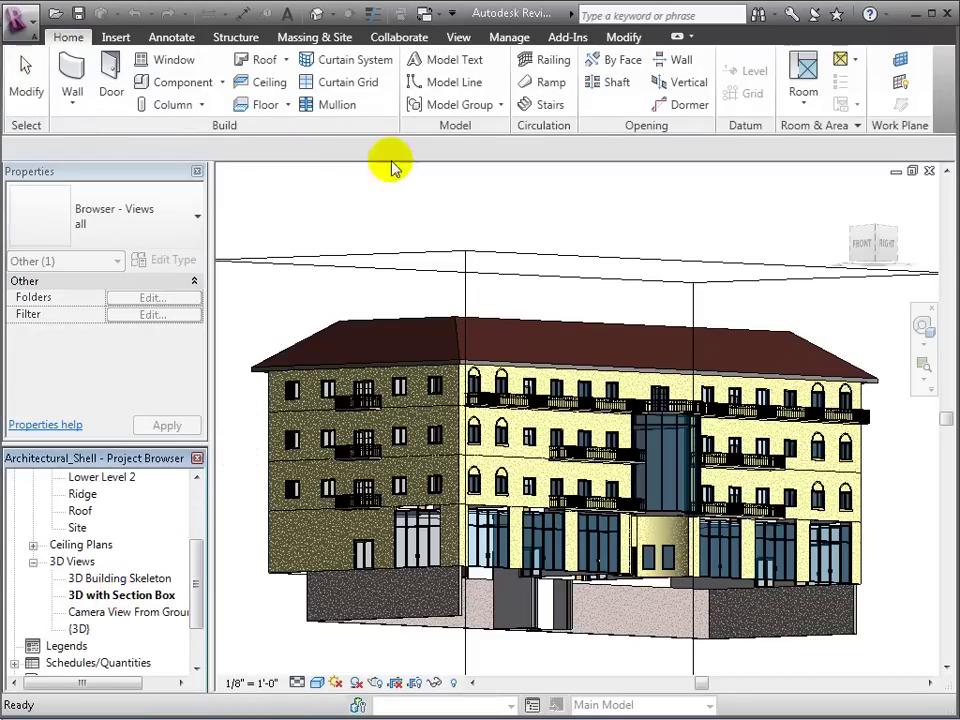
pyautogui.click(579, 39)
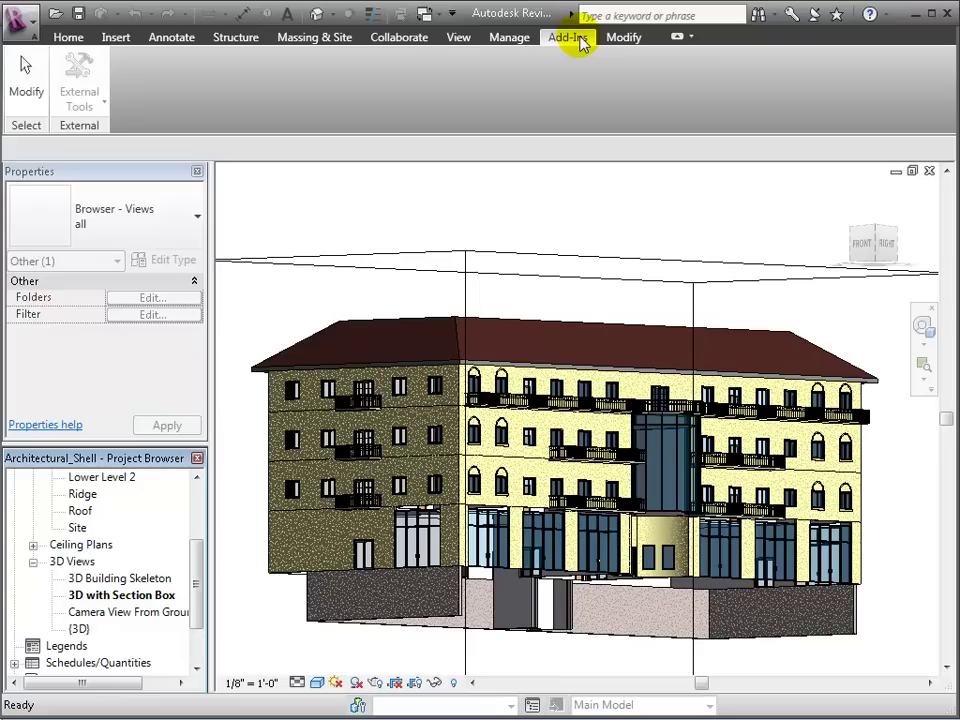
pyautogui.click(566, 196)
pyautogui.click(105, 101)
pyautogui.click(105, 135)
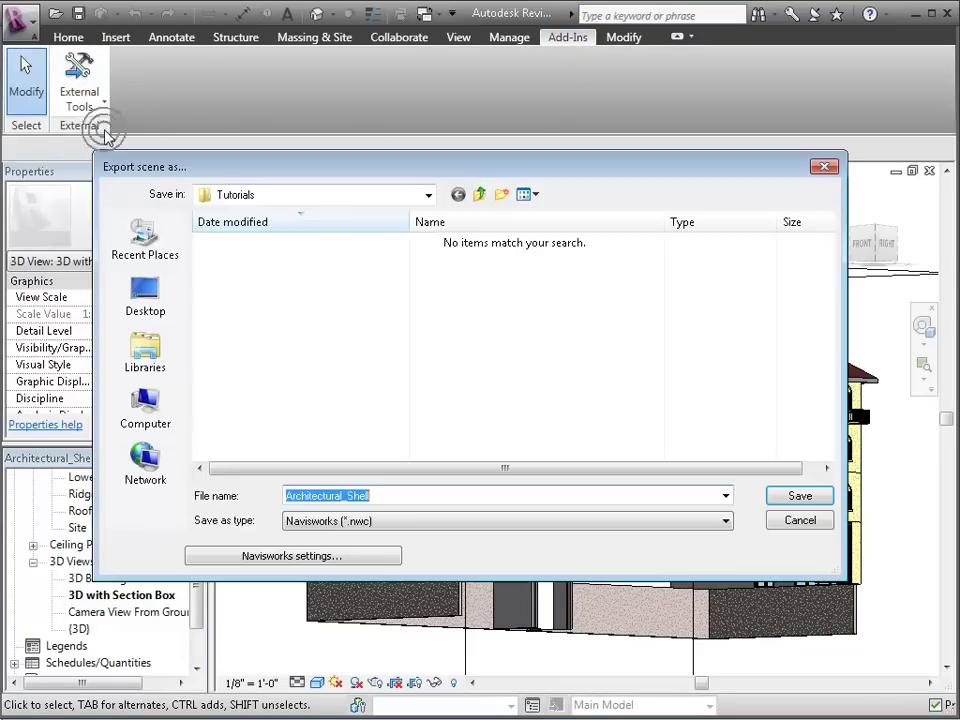
# Step: Examine the Navisworks export settings, covering the Revit file reader, NWC caching and geometry compression, and snapping
pyautogui.click(287, 558)
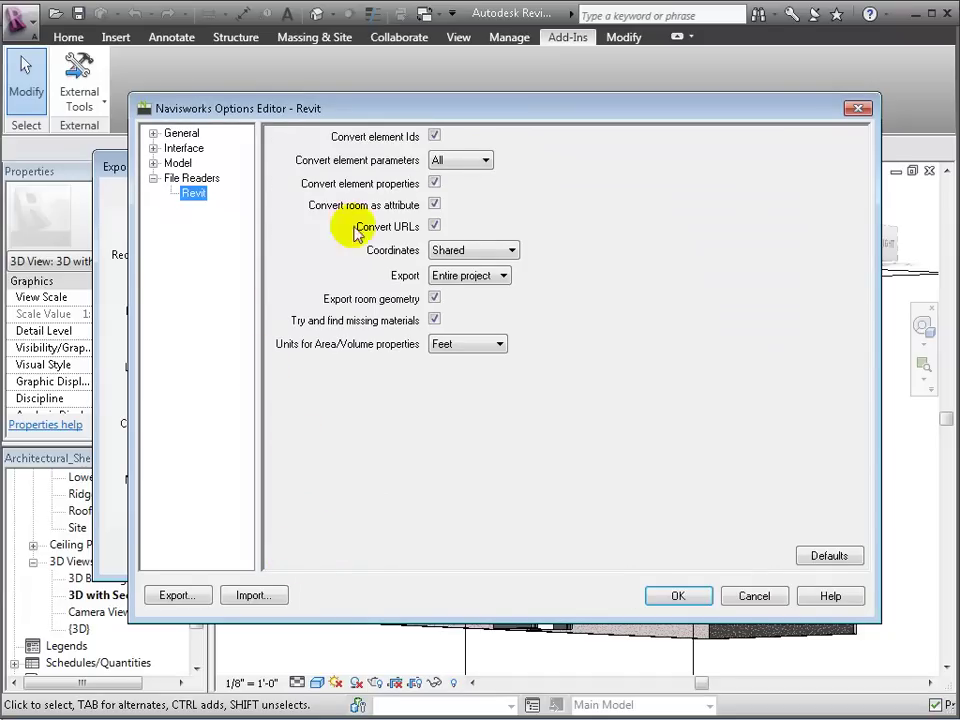
pyautogui.click(435, 183)
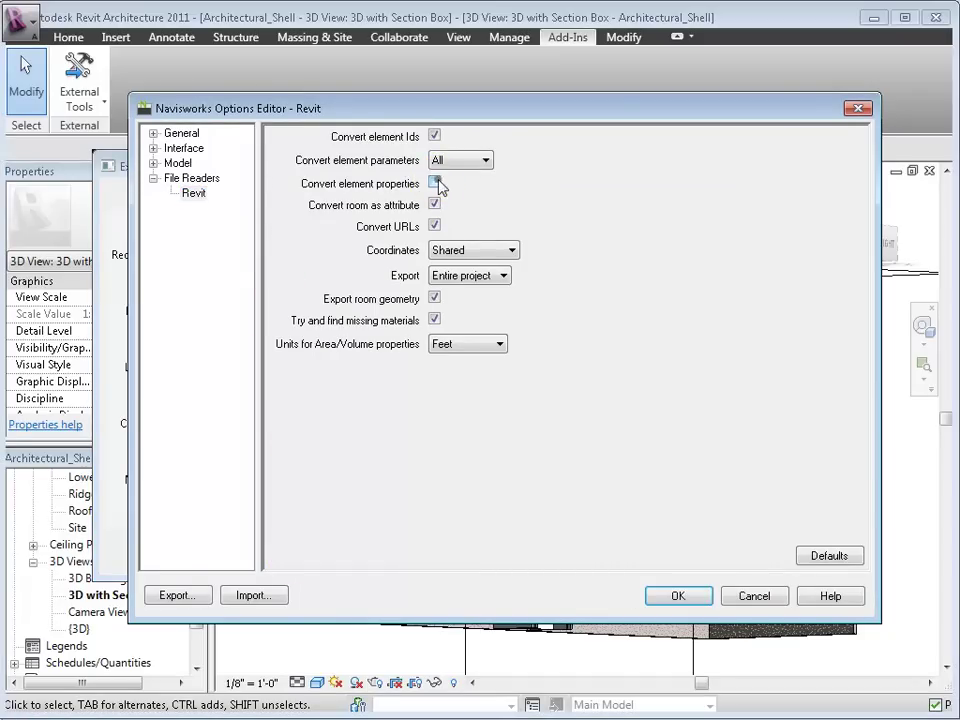
pyautogui.click(435, 183)
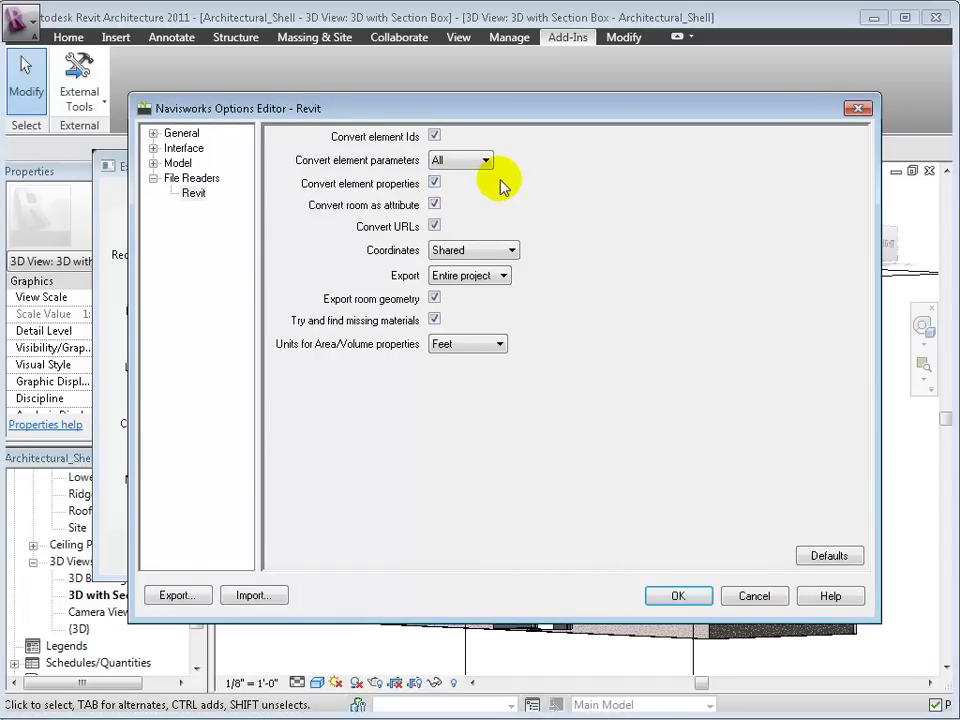
pyautogui.click(153, 163)
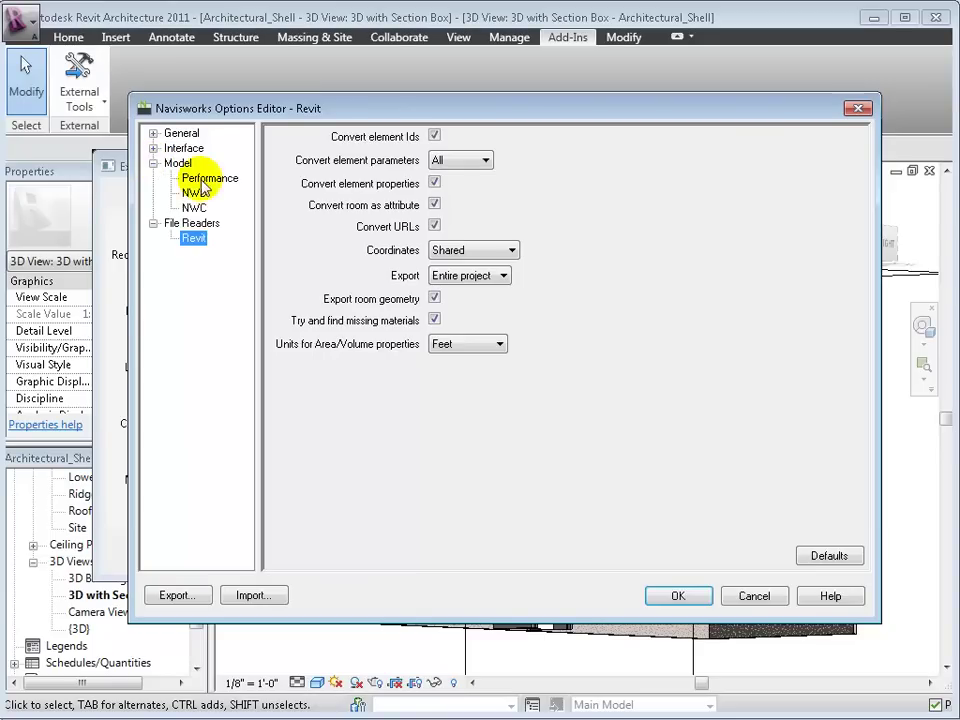
pyautogui.click(196, 208)
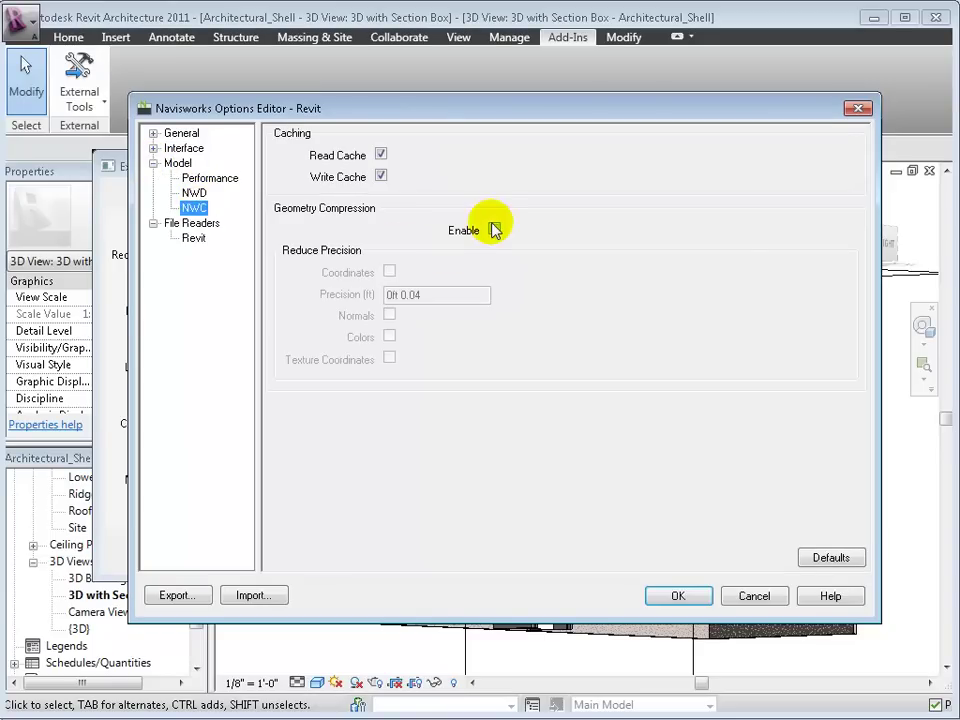
pyautogui.click(153, 148)
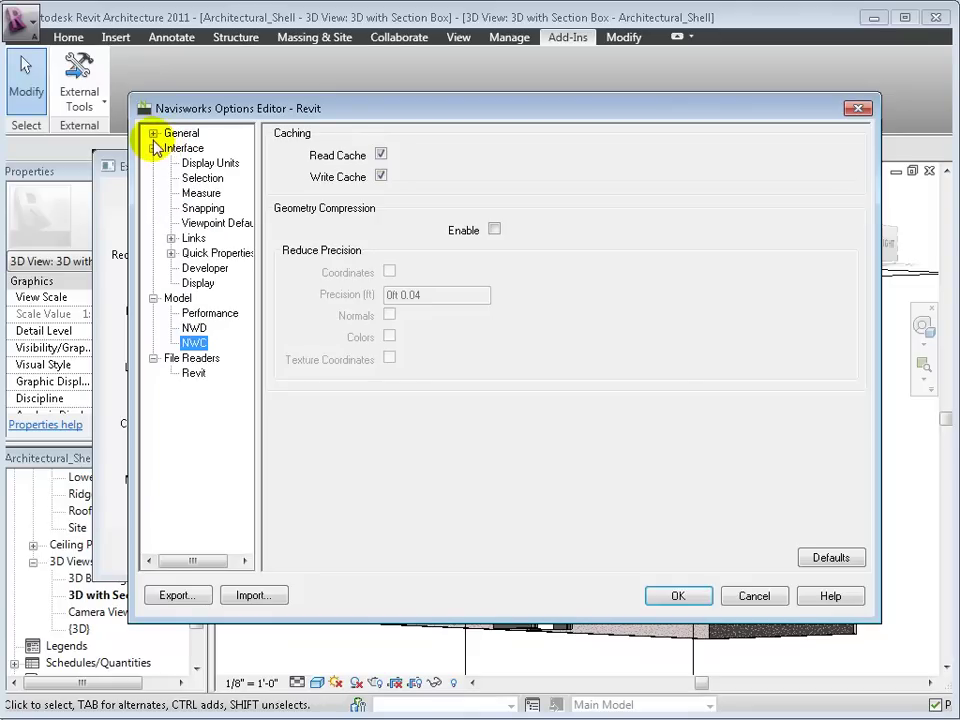
pyautogui.click(153, 133)
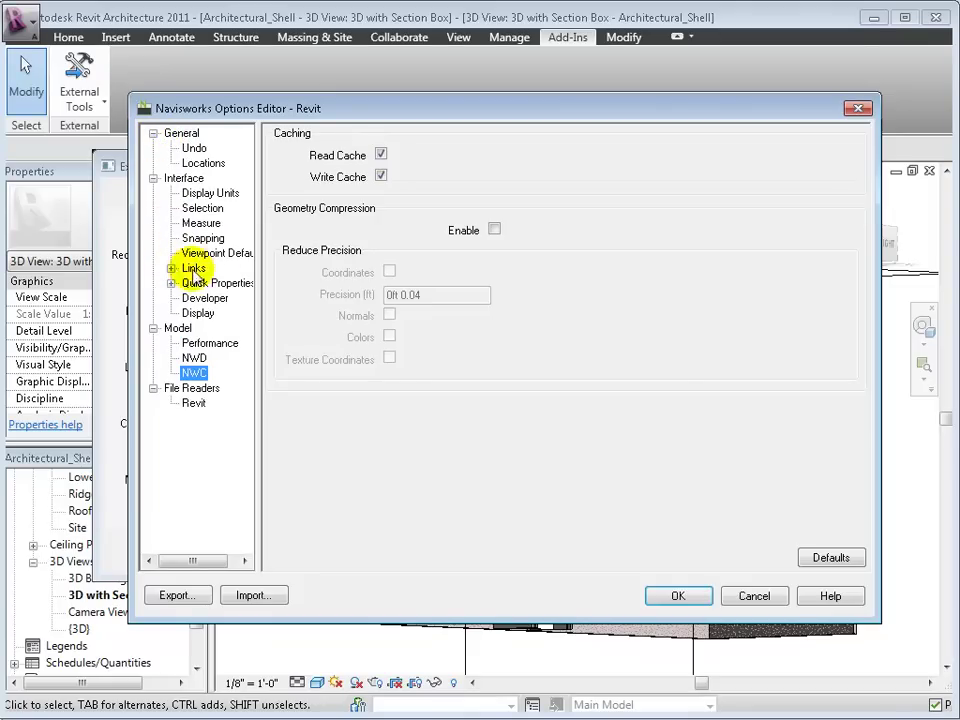
pyautogui.click(203, 238)
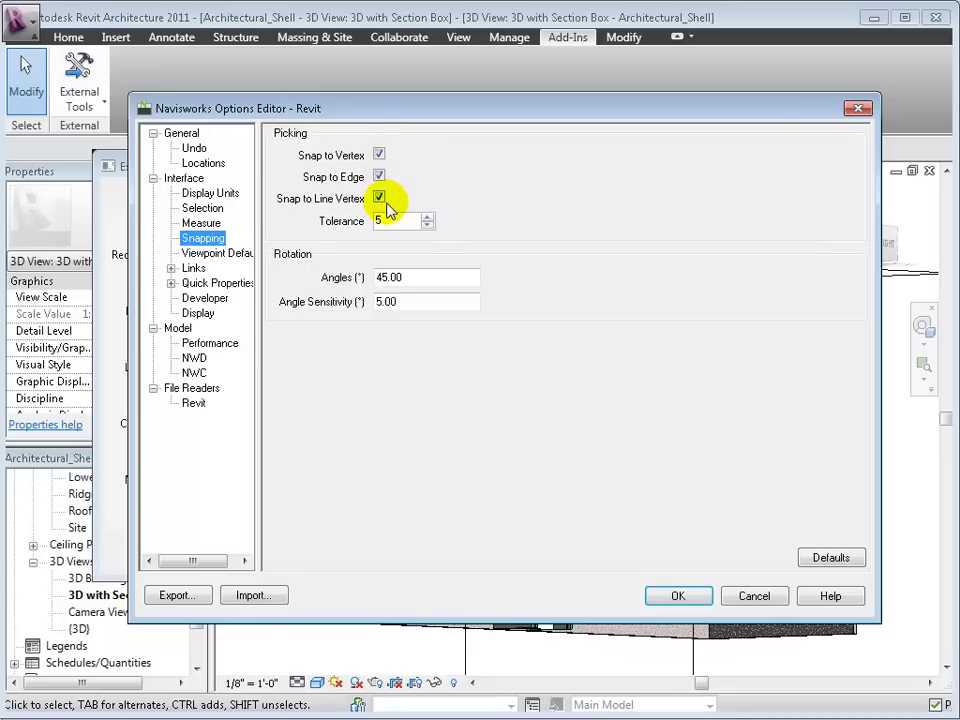
pyautogui.click(677, 595)
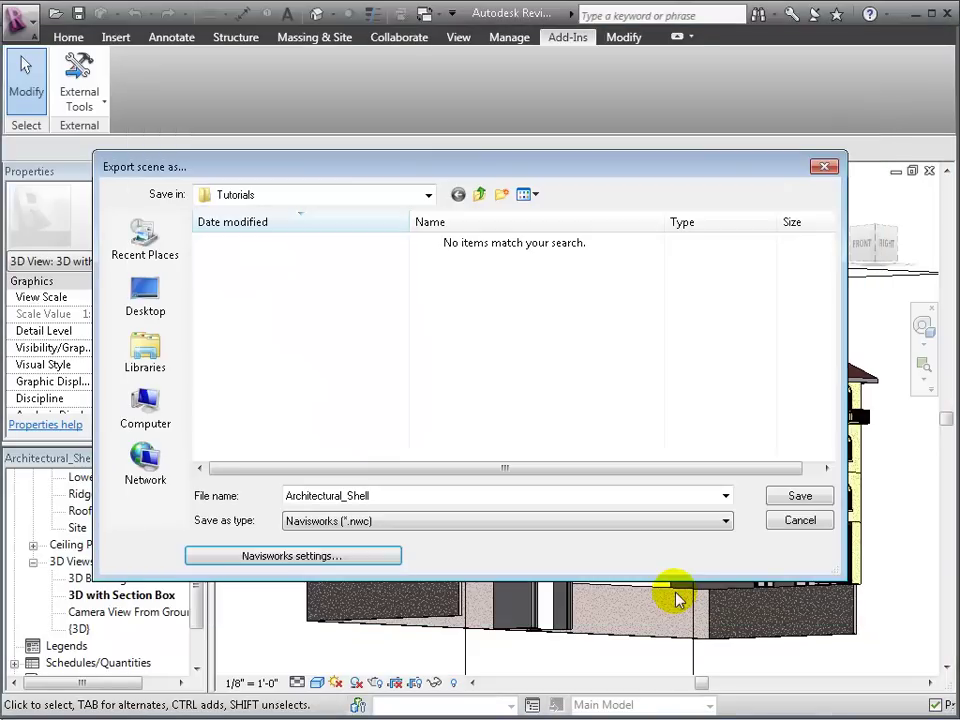
# Step: Export the scene as Architectural_Shell in Navisworks (*.nwc) format and review the exporter's message details
pyautogui.doubleClick(398, 497)
pyautogui.click(815, 496)
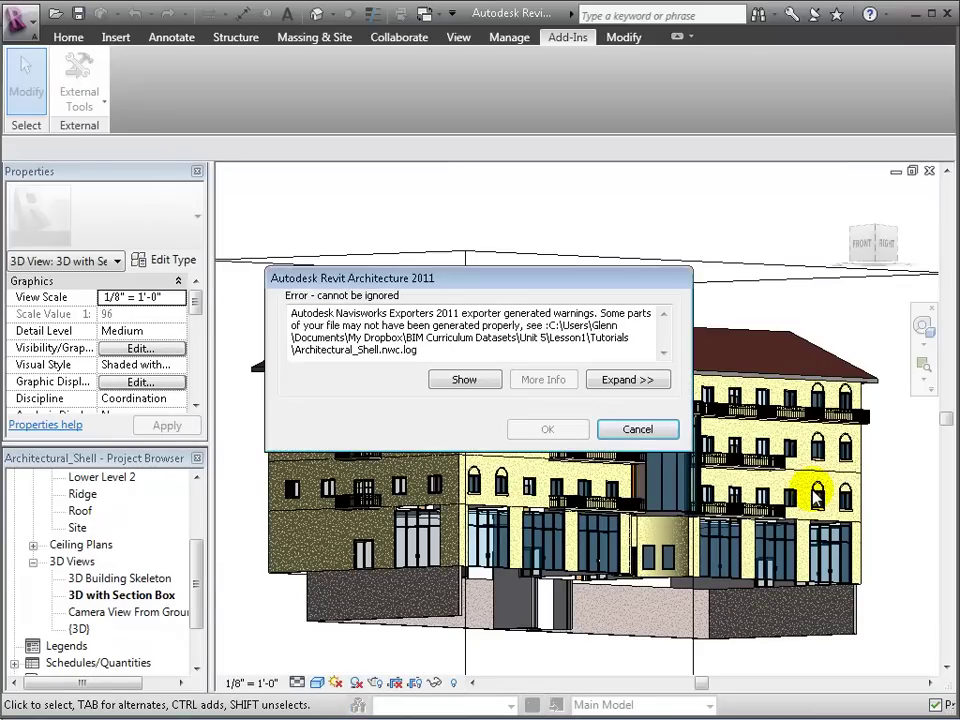
pyautogui.click(620, 381)
pyautogui.click(334, 273)
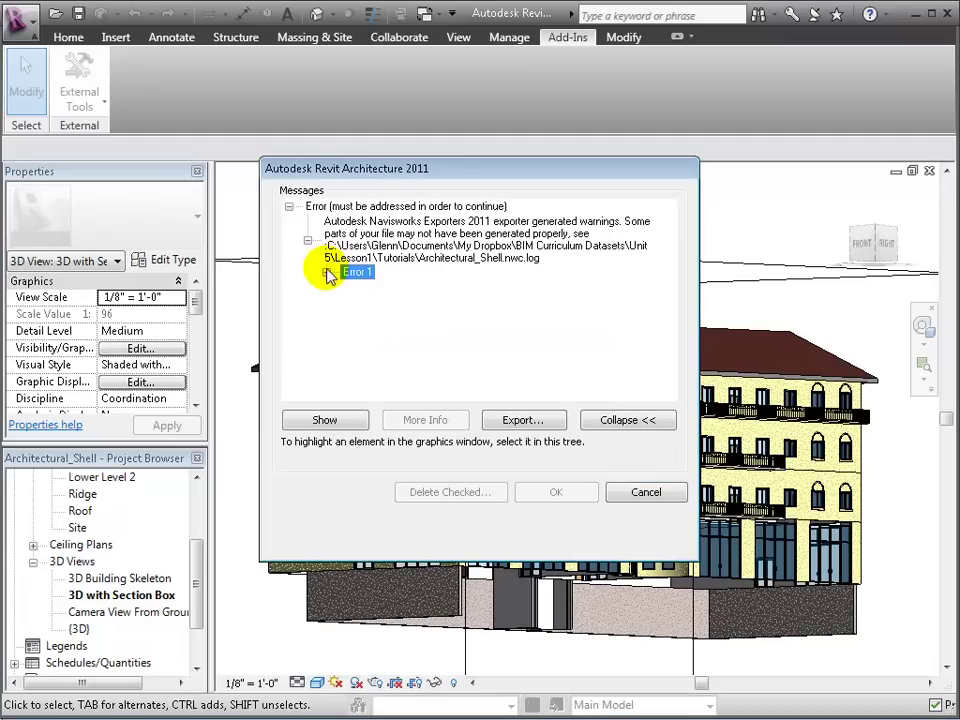
pyautogui.click(326, 272)
pyautogui.click(645, 494)
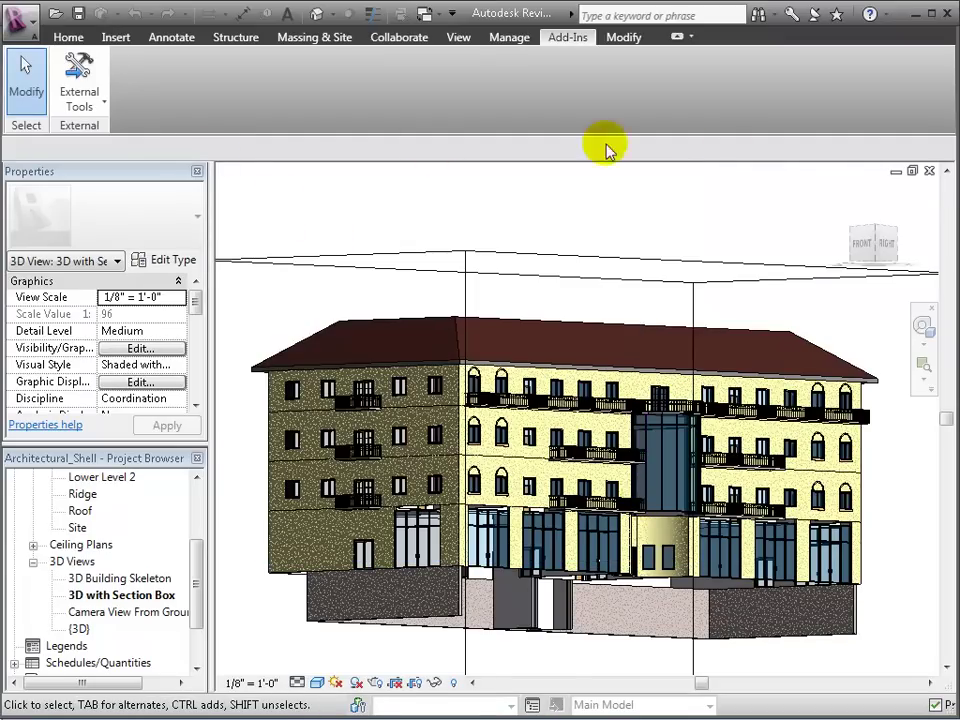
# Step: Close the architectural shell project and open the Structural_Model project from the Tutorials folder
pyautogui.click(929, 171)
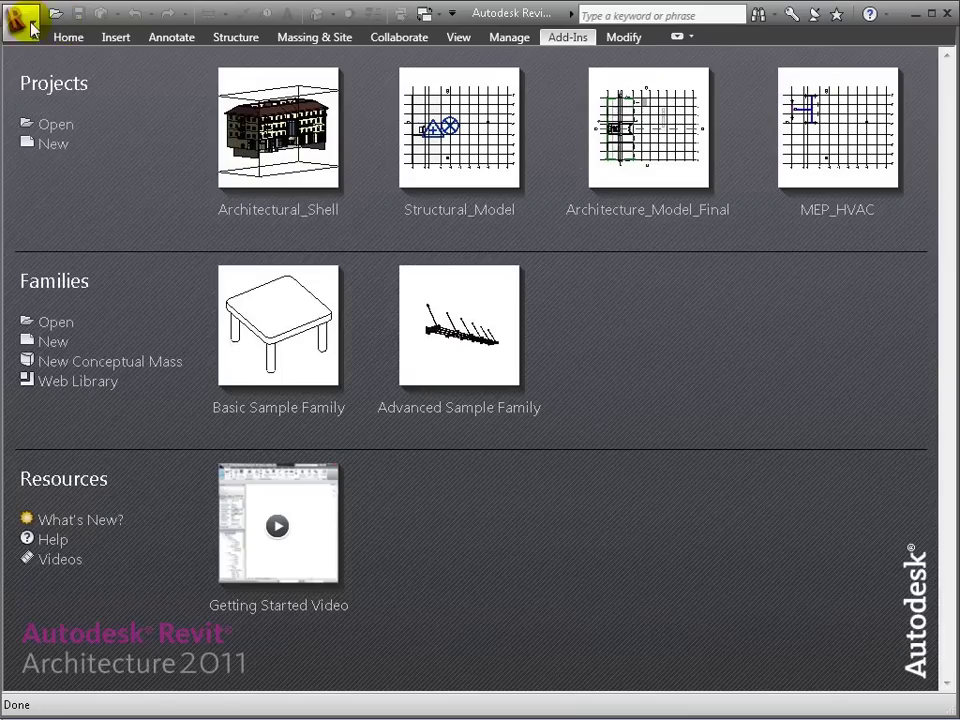
pyautogui.click(21, 14)
pyautogui.click(96, 140)
pyautogui.click(290, 176)
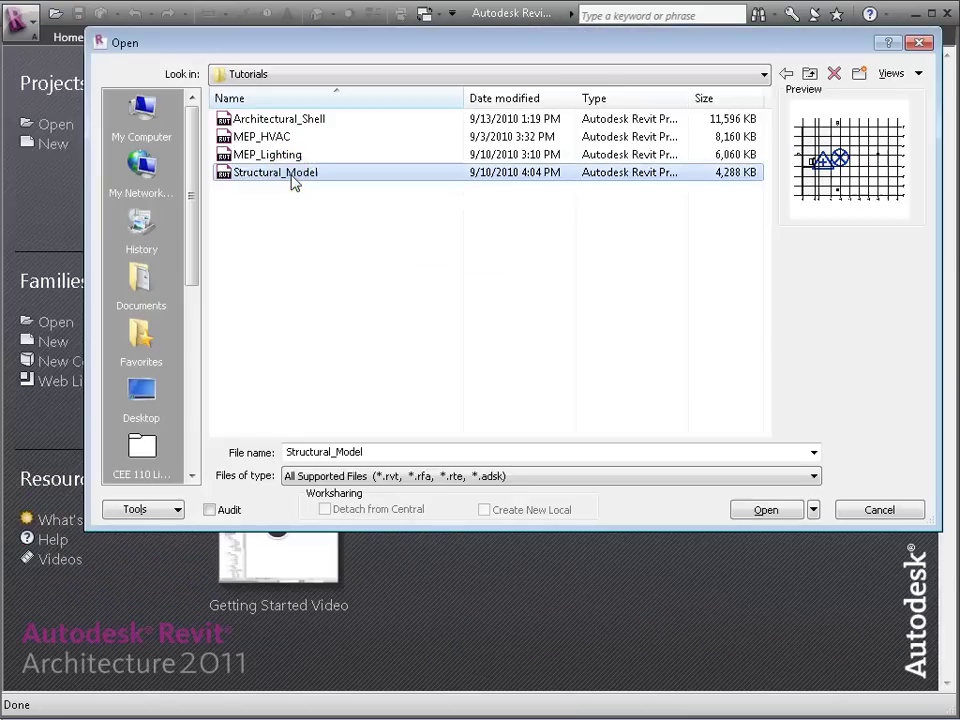
pyautogui.click(766, 510)
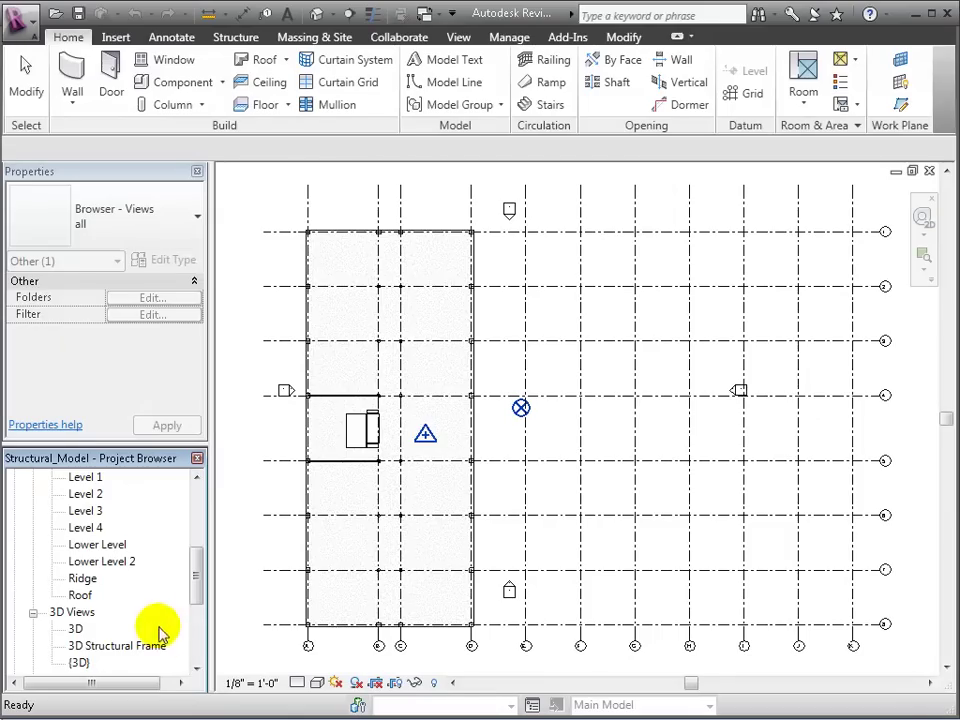
# Step: Open the 3D Structural Frame view and export the project as an IFC 2x3 file named Structural_Model
pyautogui.doubleClick(148, 647)
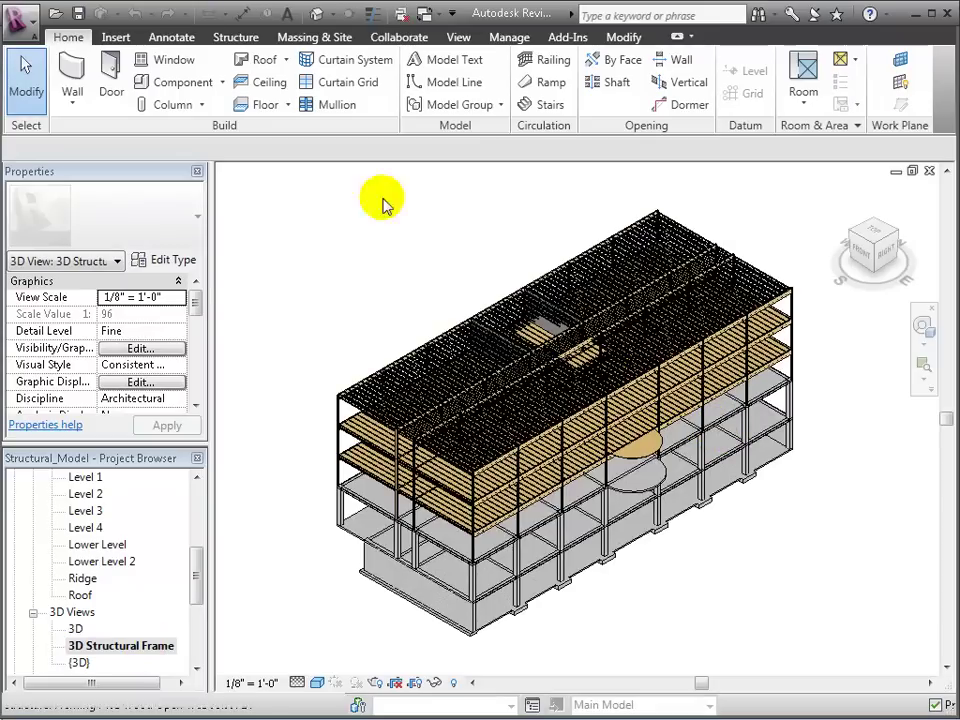
pyautogui.click(34, 30)
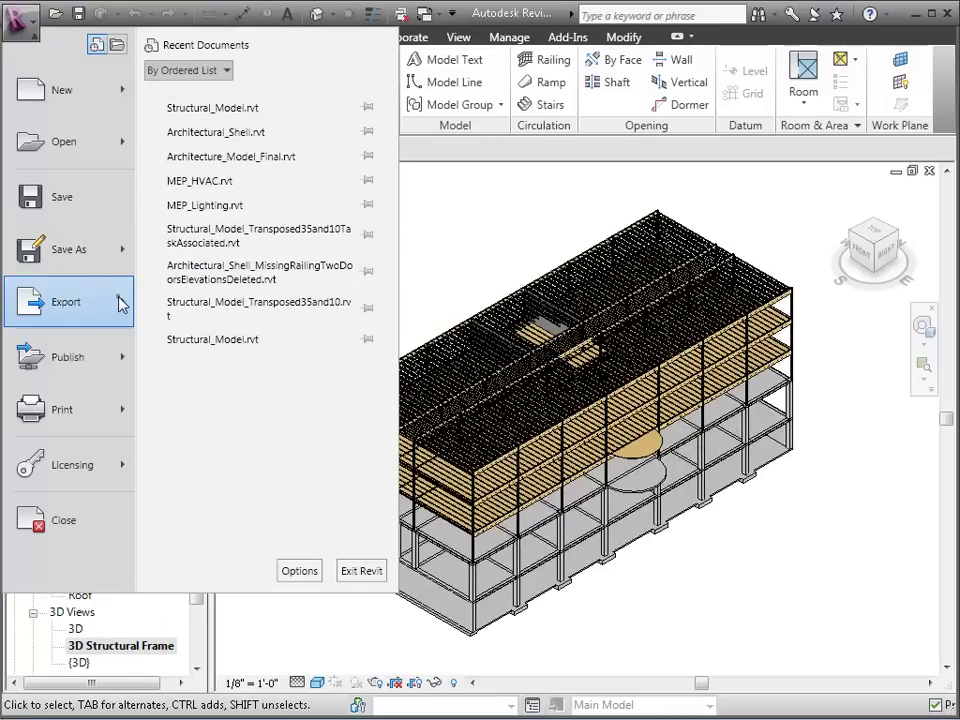
pyautogui.moveTo(118, 302)
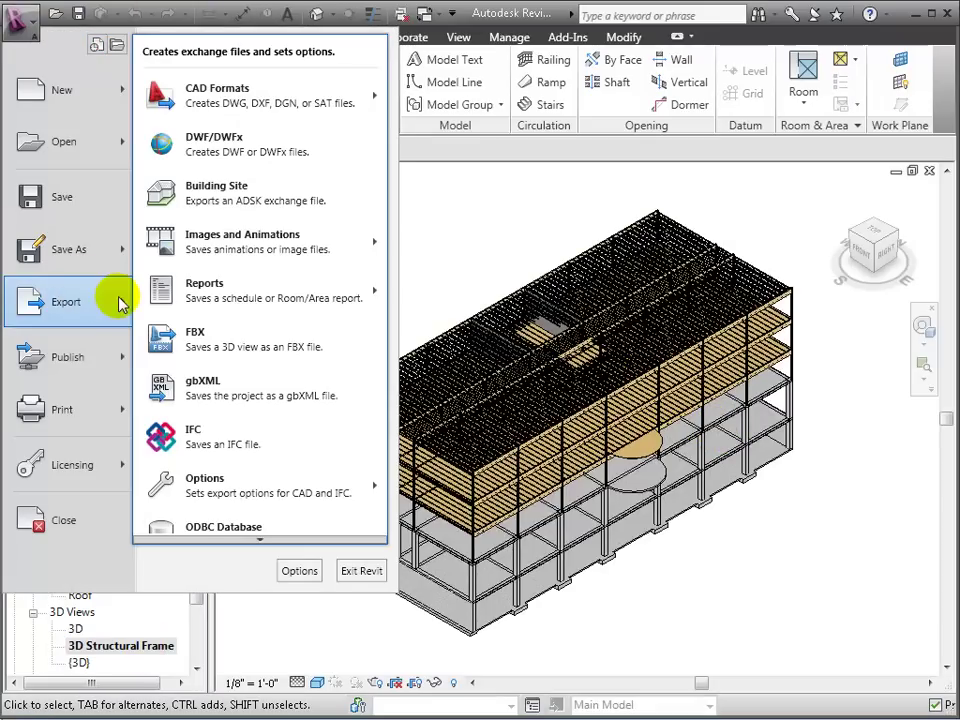
pyautogui.click(220, 441)
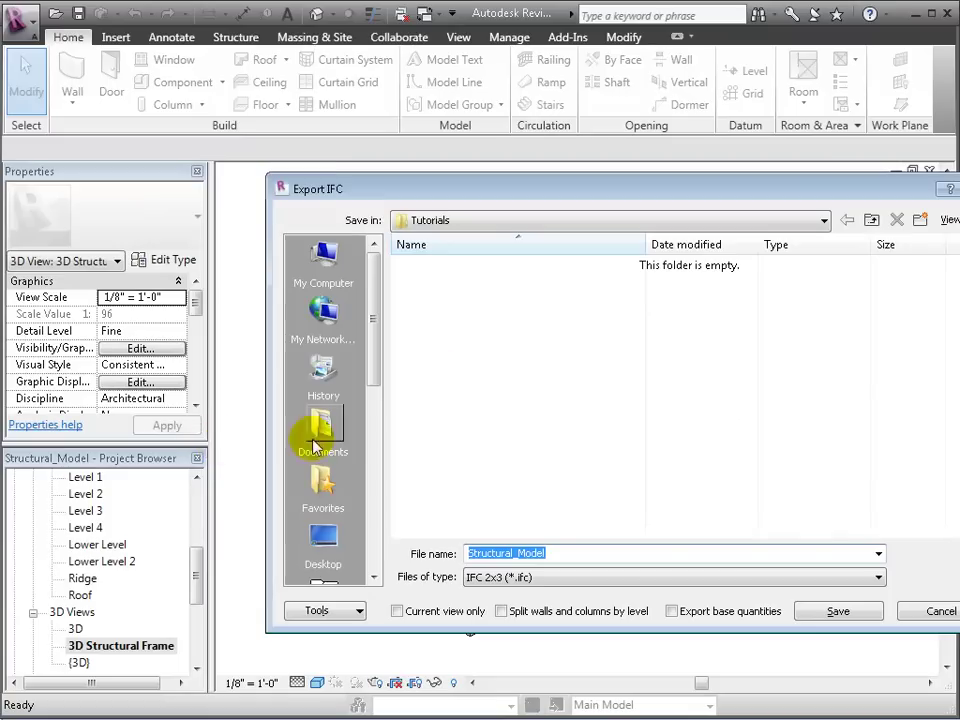
pyautogui.moveTo(625, 189); pyautogui.dragTo(476, 165)
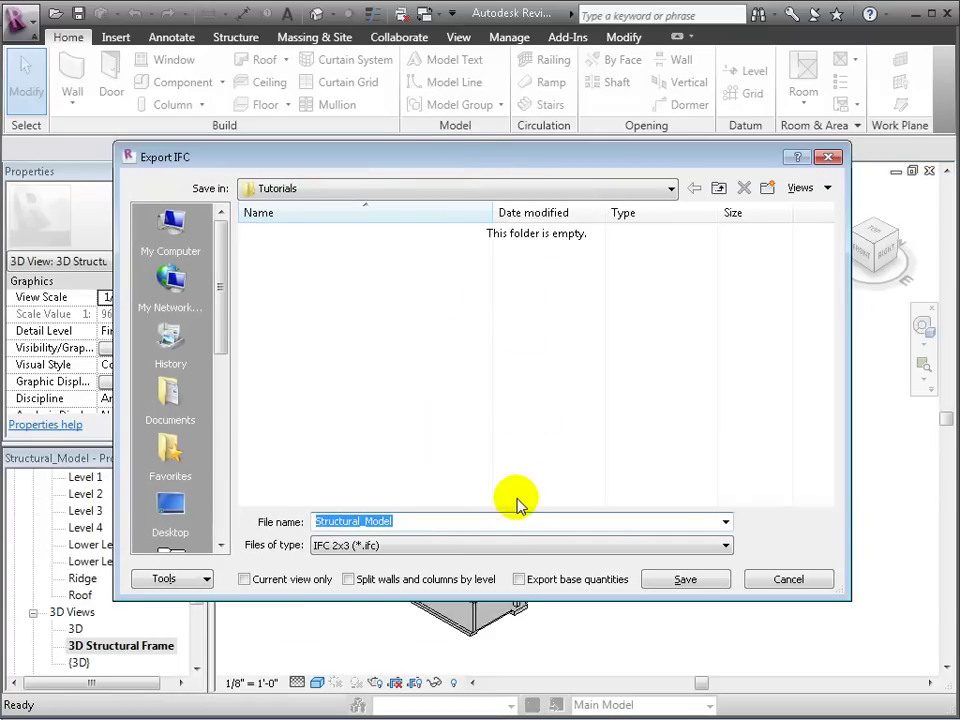
pyautogui.click(698, 585)
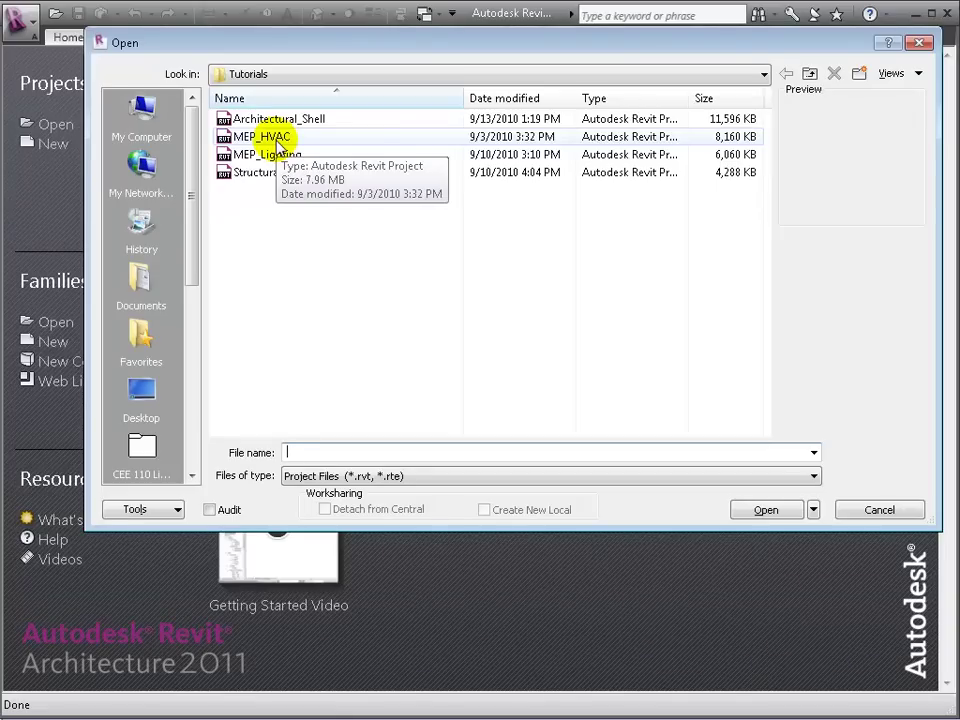
# Step: Open the MEP_HVAC project and start exporting it to the DWG CAD format
pyautogui.click(276, 139)
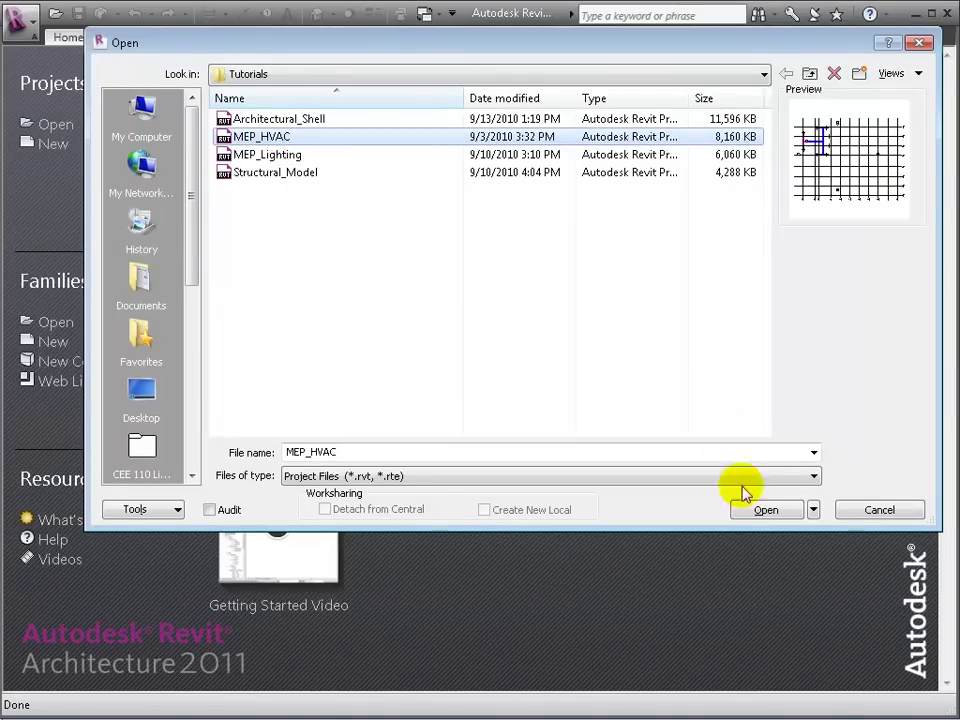
pyautogui.click(764, 511)
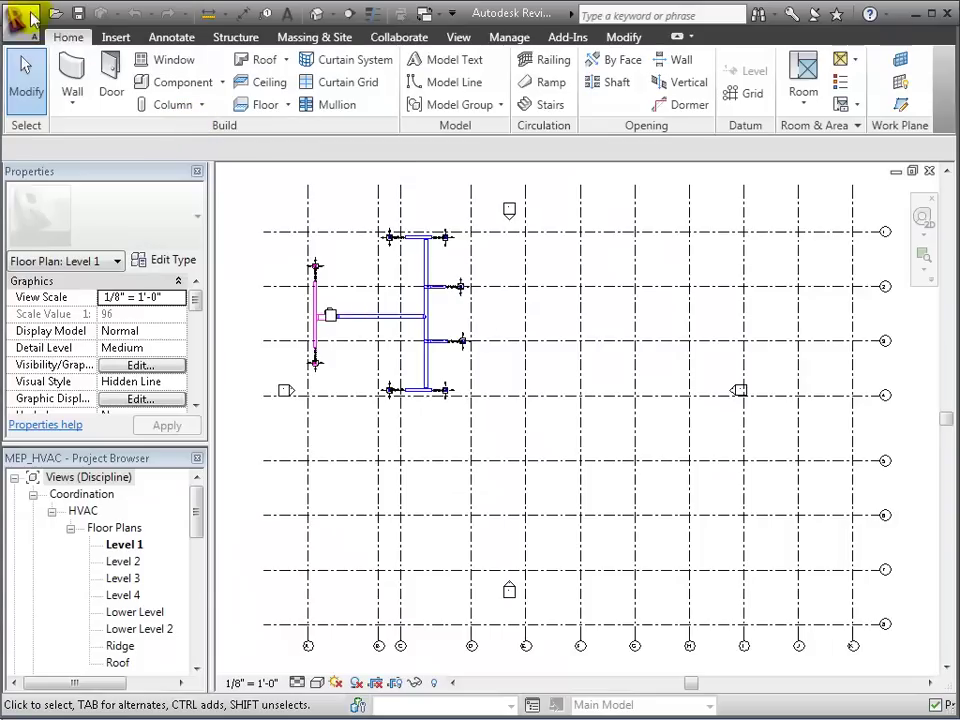
pyautogui.click(22, 16)
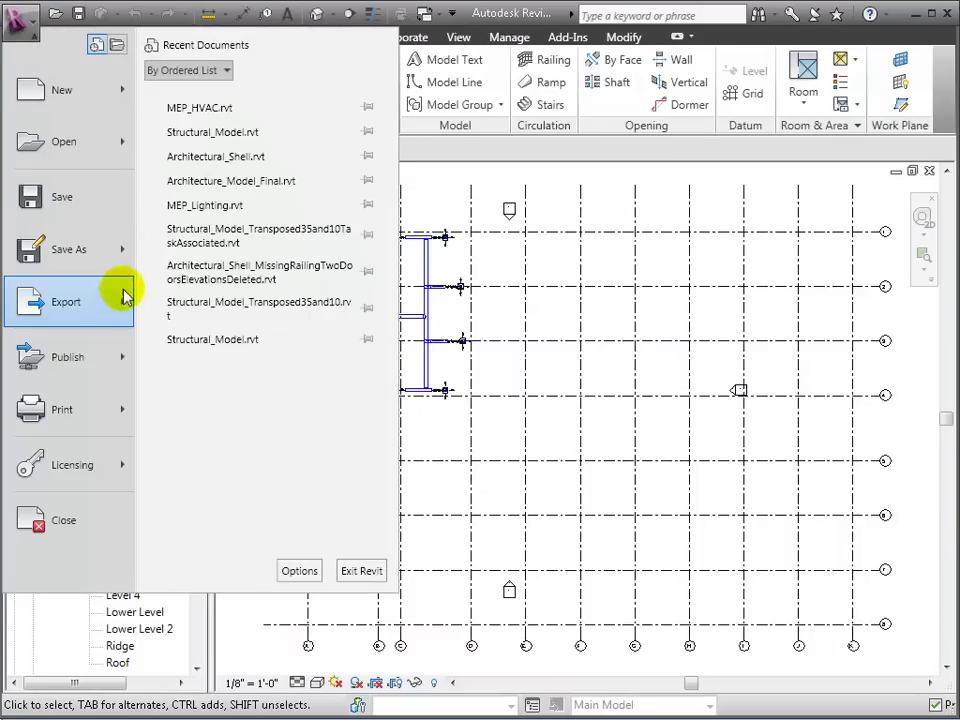
pyautogui.moveTo(122, 302)
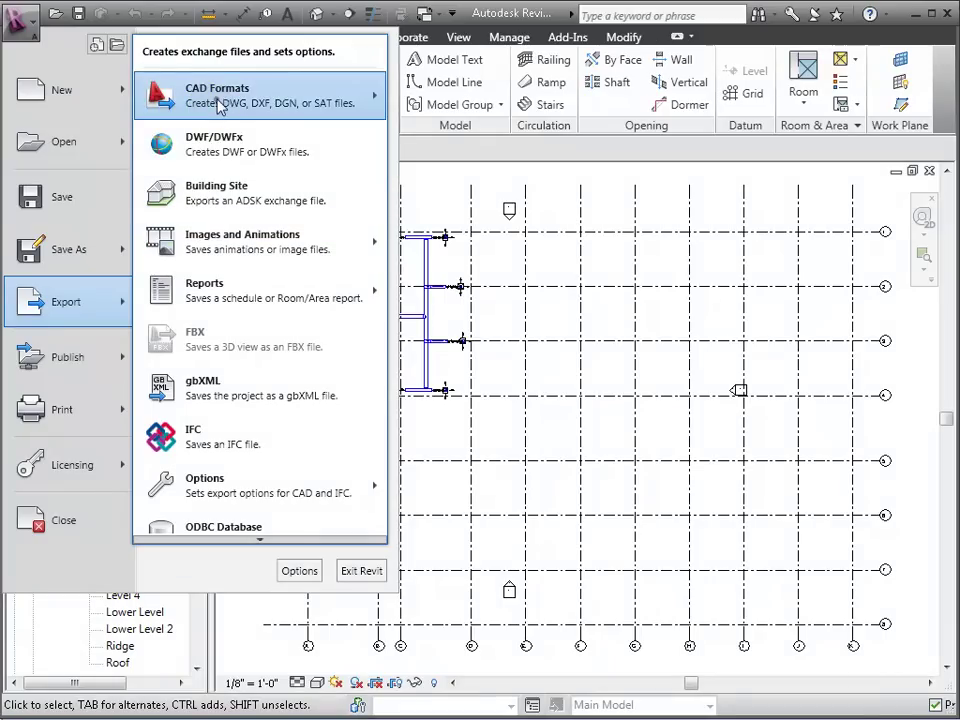
pyautogui.moveTo(226, 104)
pyautogui.click(412, 88)
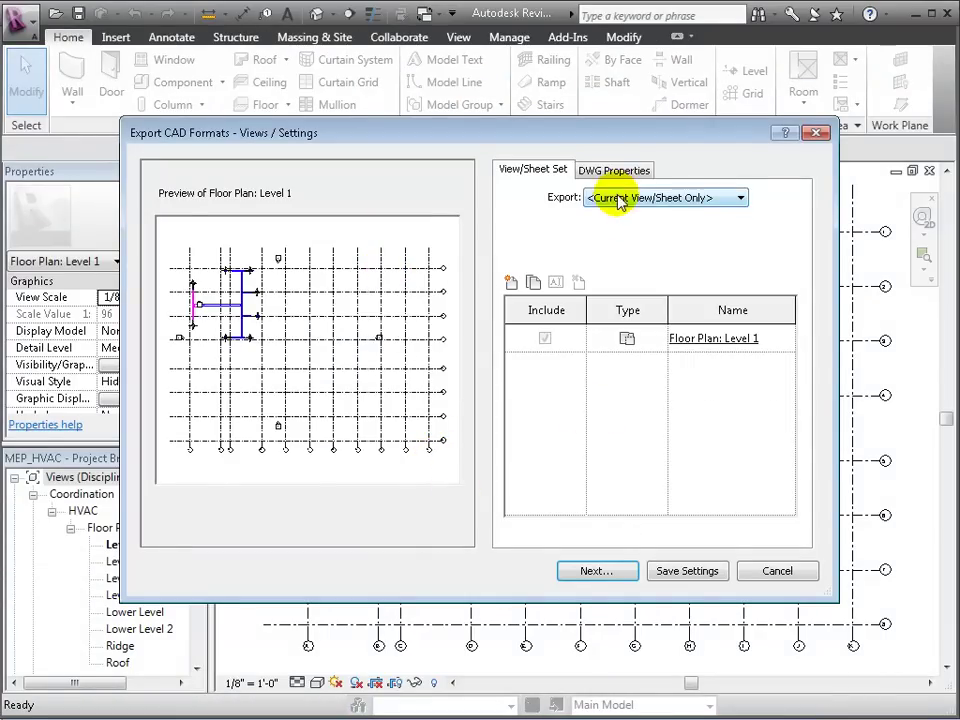
# Step: Set the DWG export to the in-session view/sheet set, list all model views and sheets, and include only the {3D} view
pyautogui.click(614, 200)
pyautogui.click(621, 227)
pyautogui.click(697, 197)
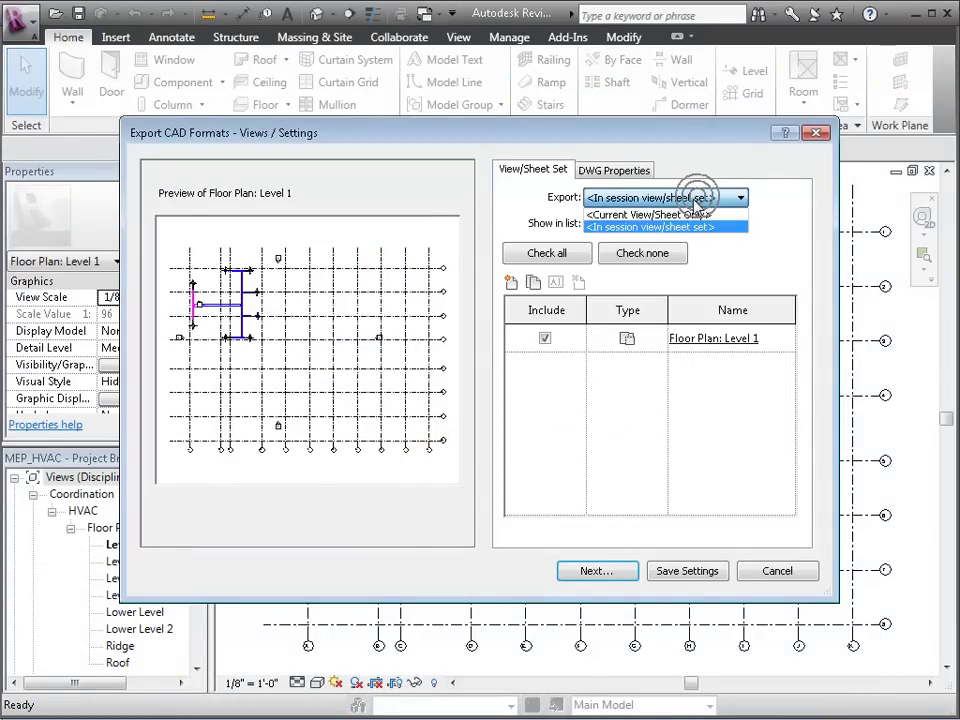
pyautogui.click(697, 197)
pyautogui.click(668, 223)
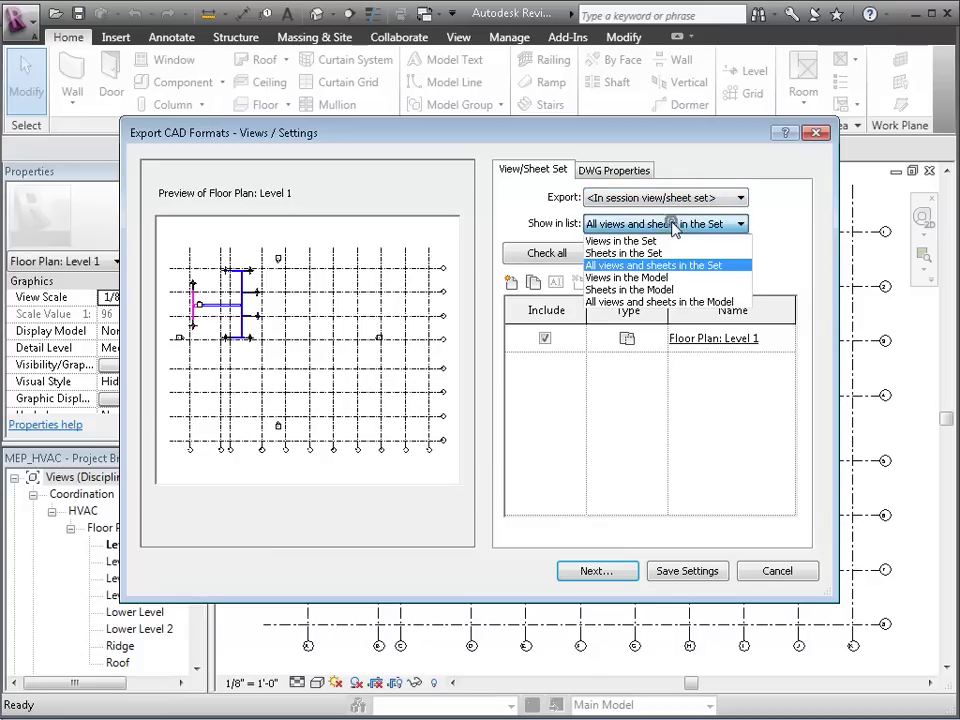
pyautogui.click(660, 304)
pyautogui.click(540, 338)
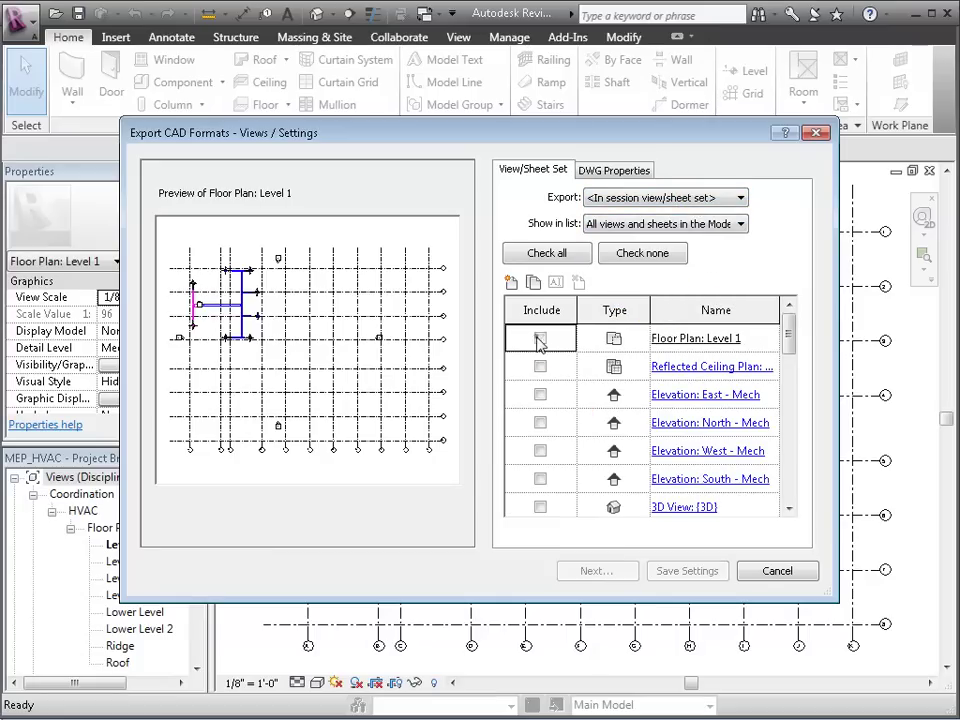
pyautogui.click(541, 508)
pyautogui.click(541, 508)
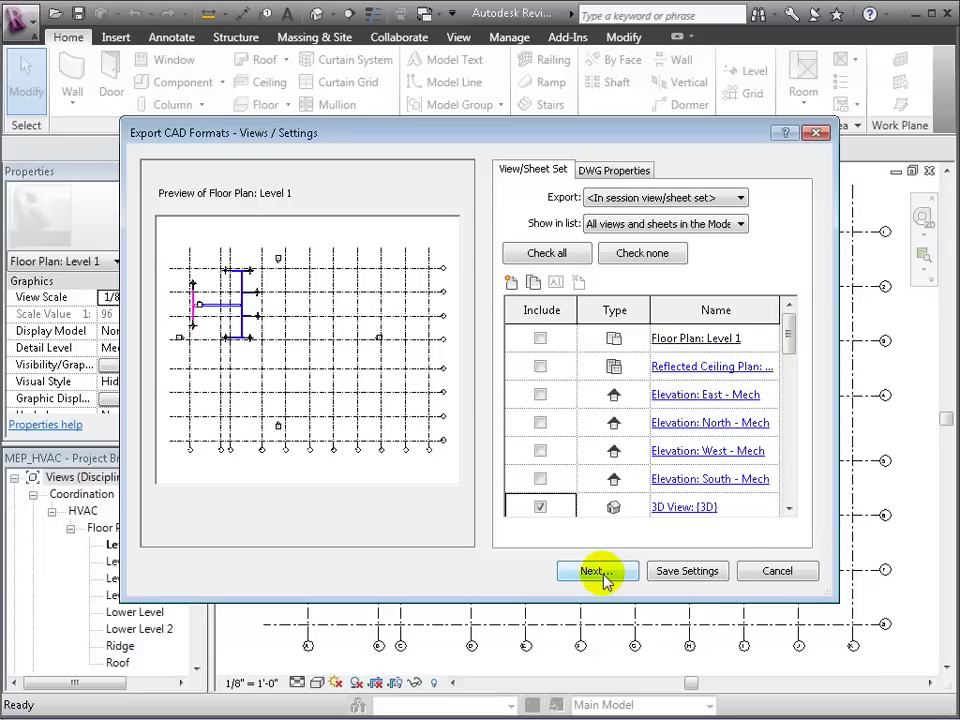
# Step: Set the DWG coordinate system basis to Shared and export the view as an AutoCAD 2010 DWG with the MEP_HVAC prefix
pyautogui.click(615, 168)
pyautogui.click(585, 349)
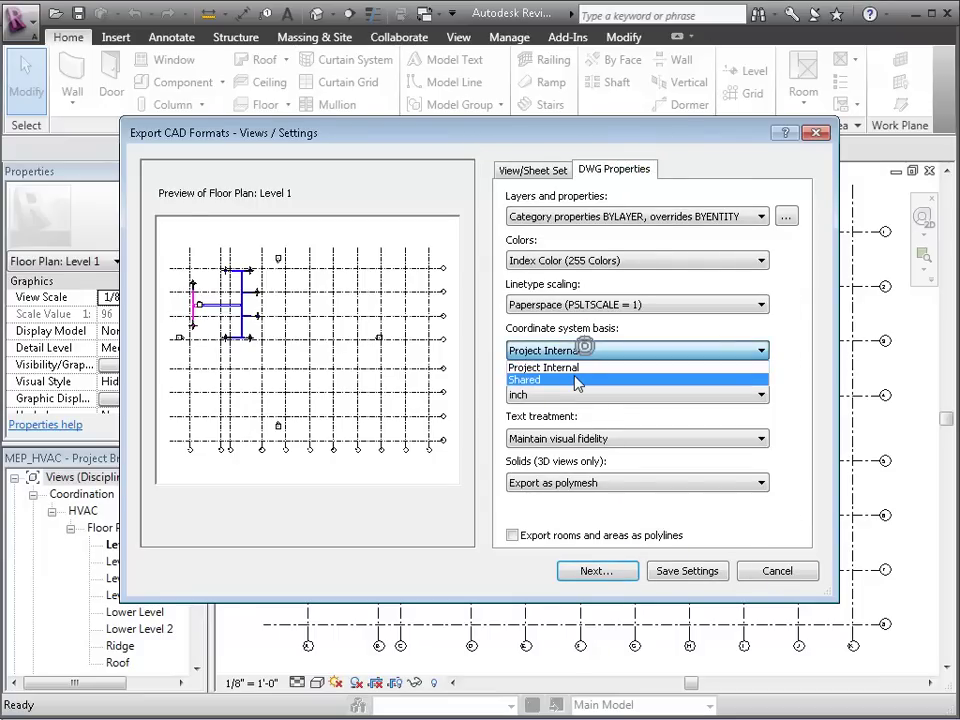
pyautogui.click(579, 381)
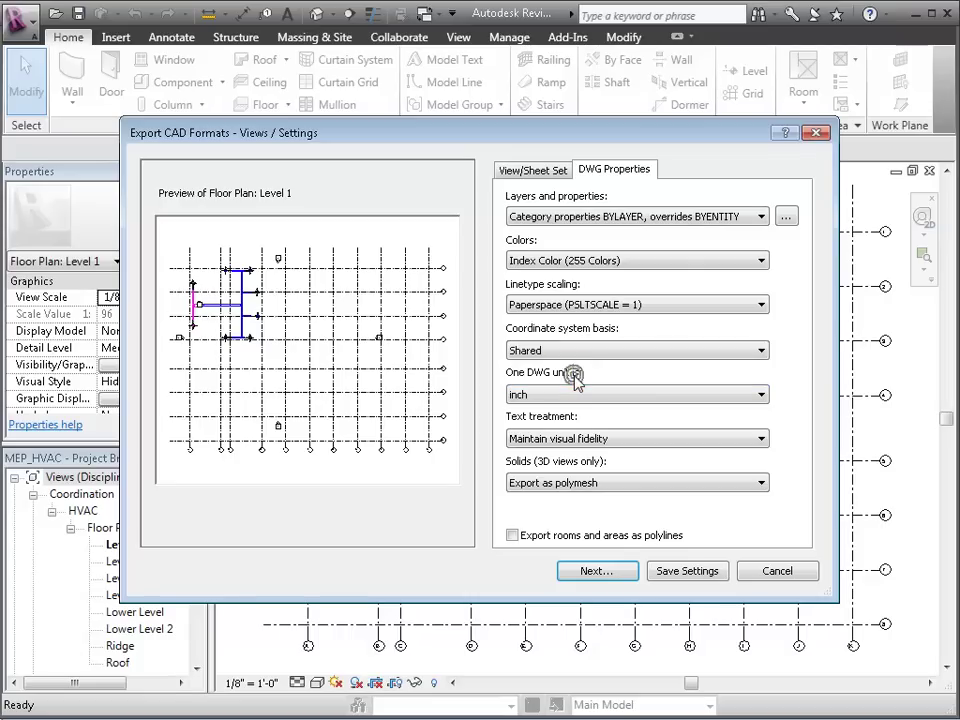
pyautogui.click(595, 568)
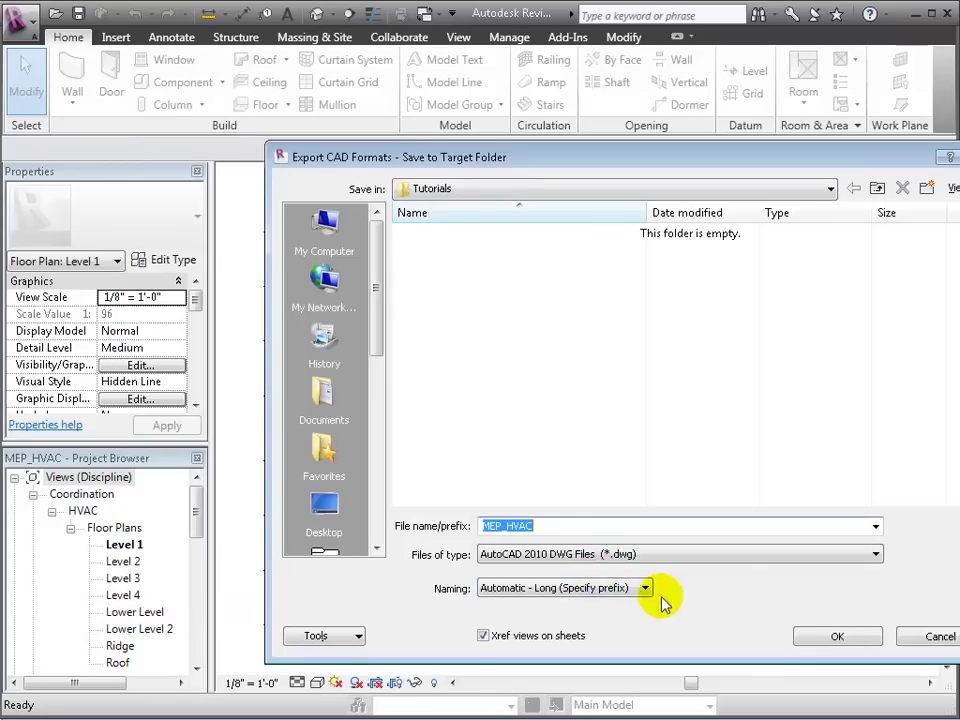
pyautogui.click(810, 637)
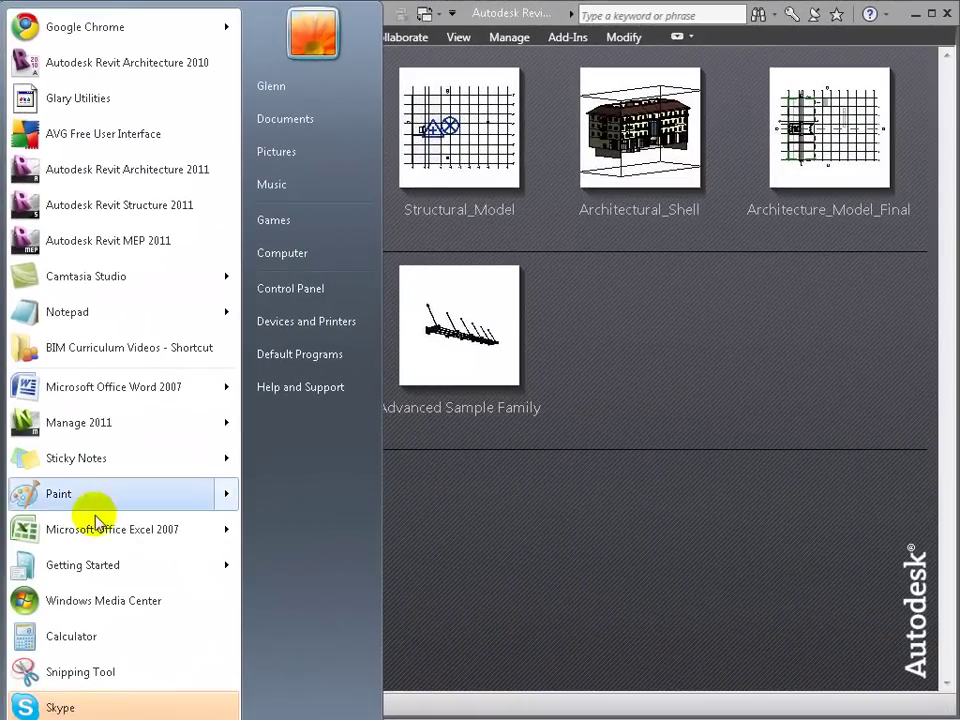
# Step: Switch to Navisworks Manage 2011 and set the linear display units to Feet and Inches in the interface options
pyautogui.click(110, 428)
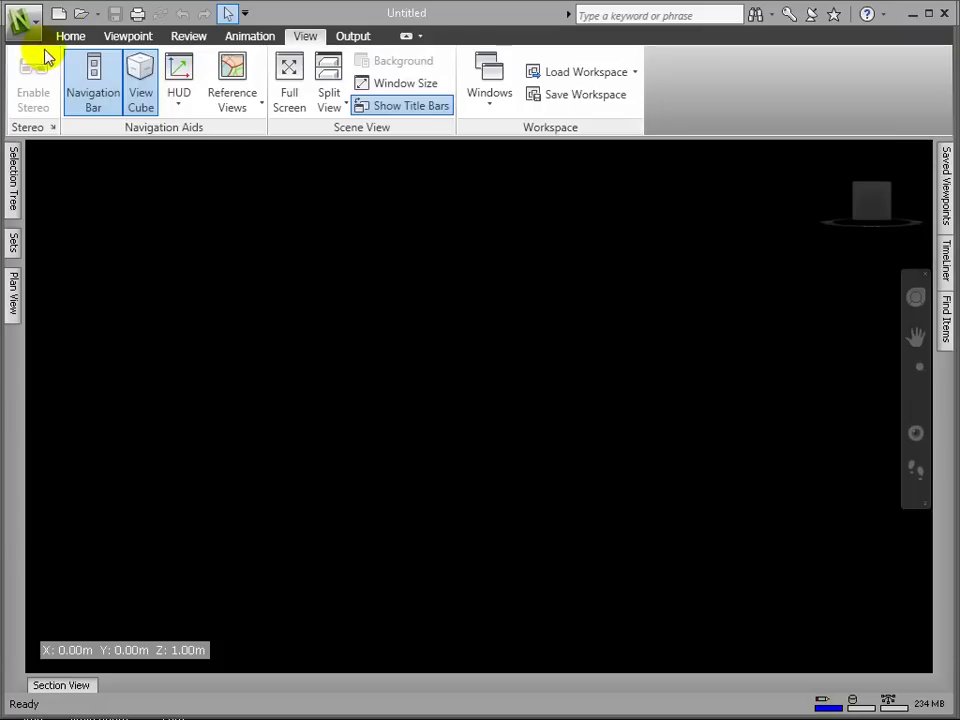
pyautogui.click(22, 22)
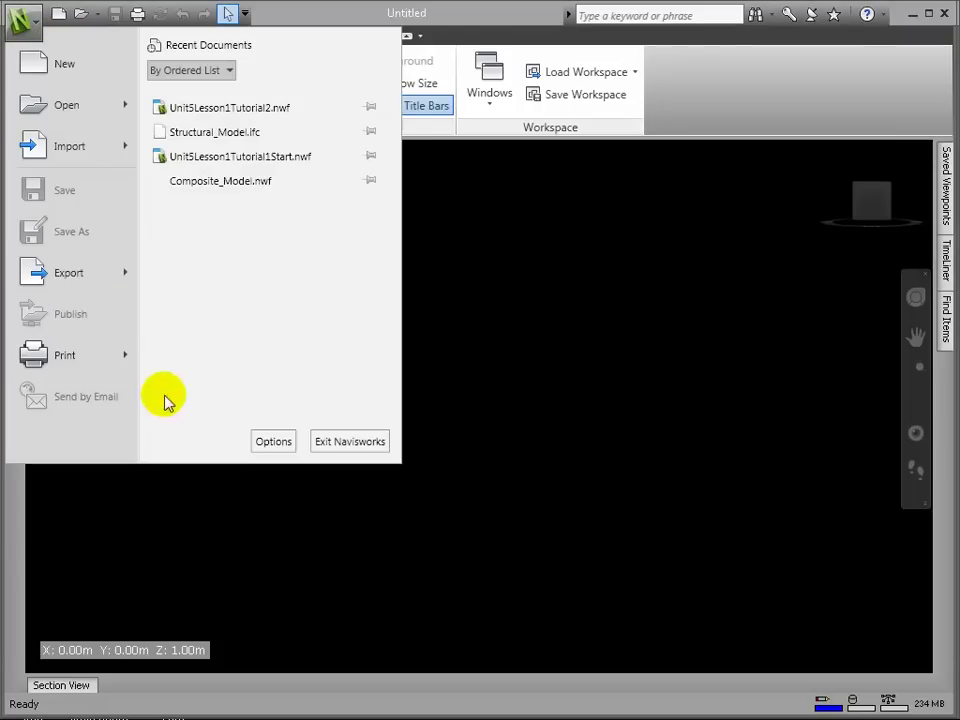
pyautogui.click(274, 441)
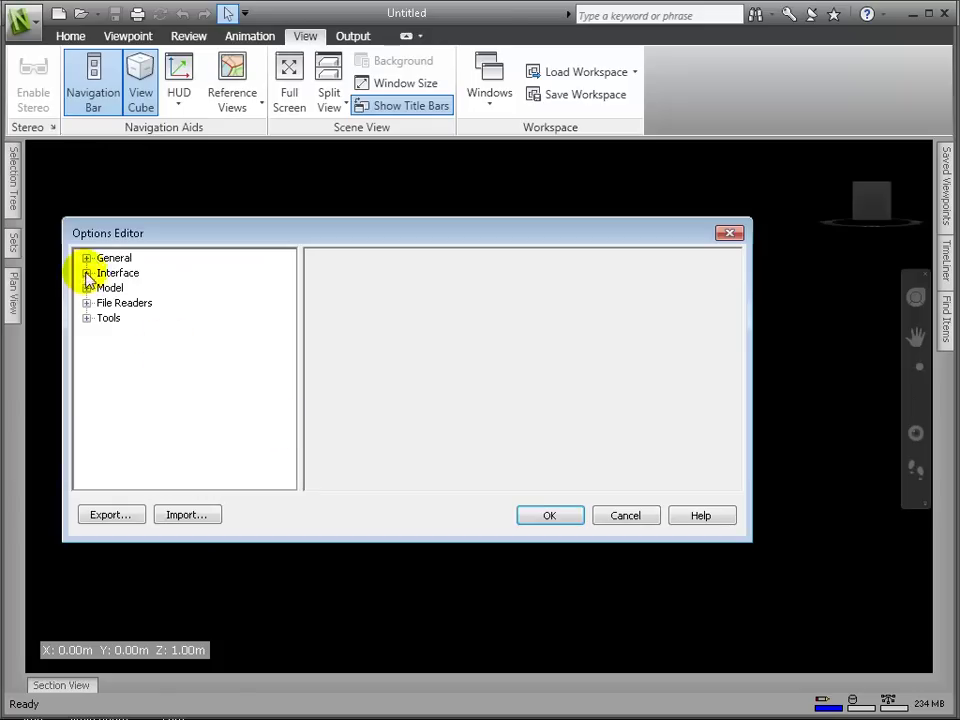
pyautogui.click(87, 258)
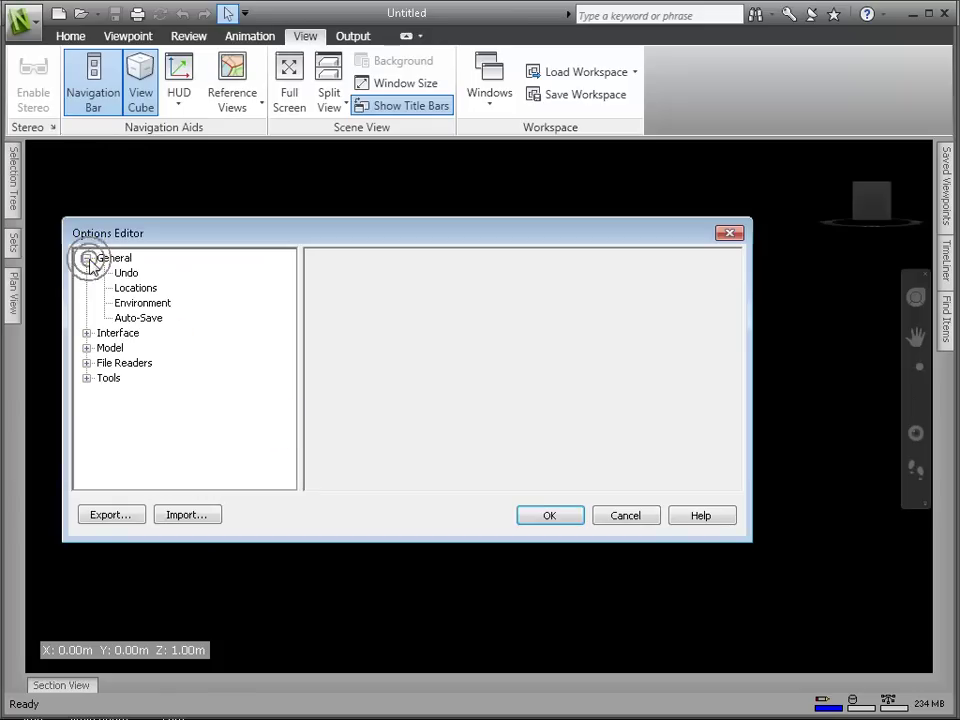
pyautogui.click(87, 333)
pyautogui.click(143, 348)
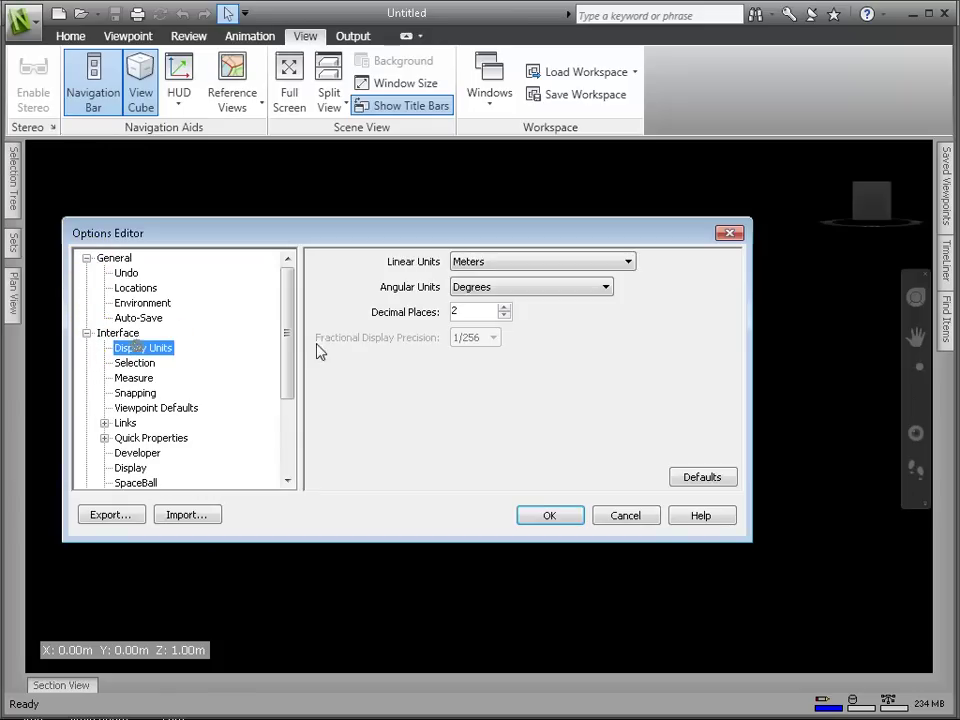
pyautogui.click(528, 262)
pyautogui.click(500, 401)
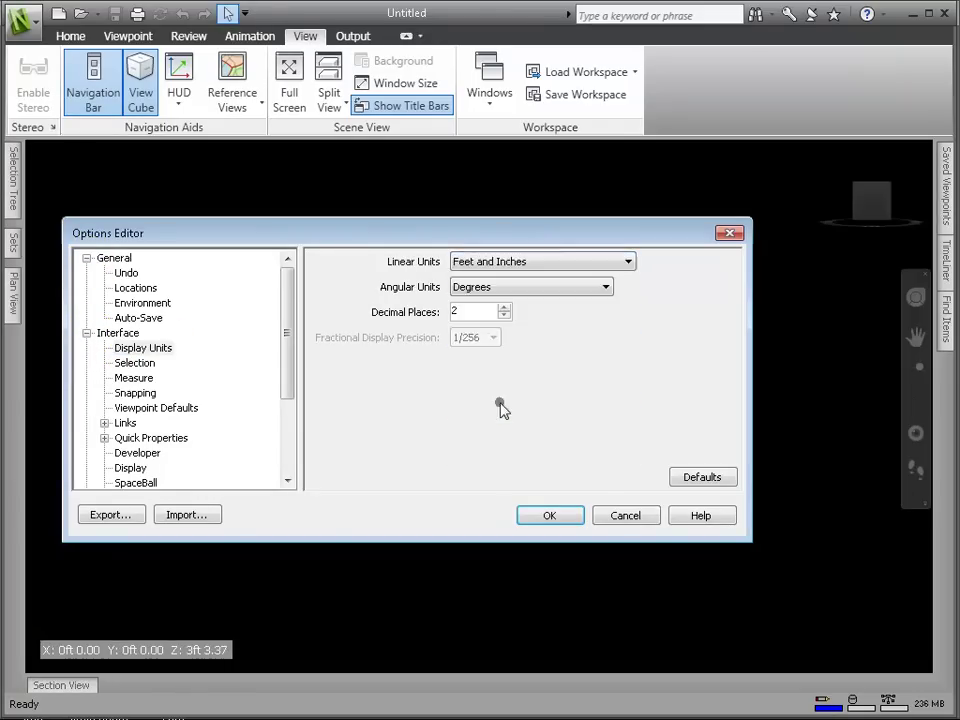
# Step: Have Snap to Vertex, Snap to Edge and Snap to Line Vertex all enabled for picking in the snapping options
pyautogui.click(140, 364)
pyautogui.click(138, 379)
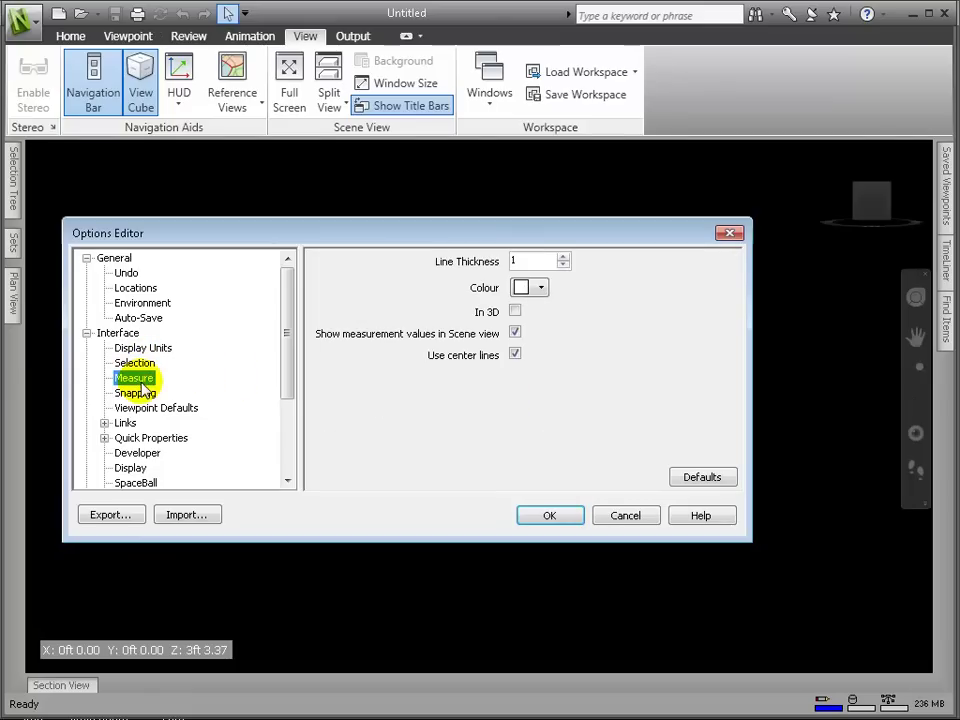
pyautogui.click(138, 393)
pyautogui.click(423, 280)
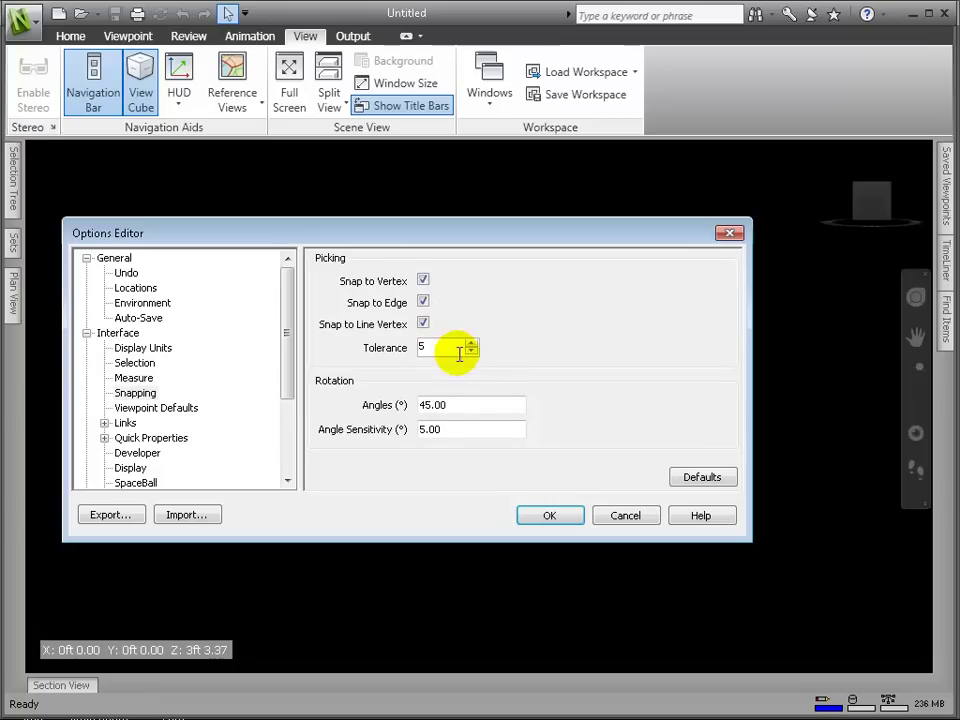
# Step: Enable Save Hide/Required Attributes and Override Material in the viewpoint defaults
pyautogui.click(180, 410)
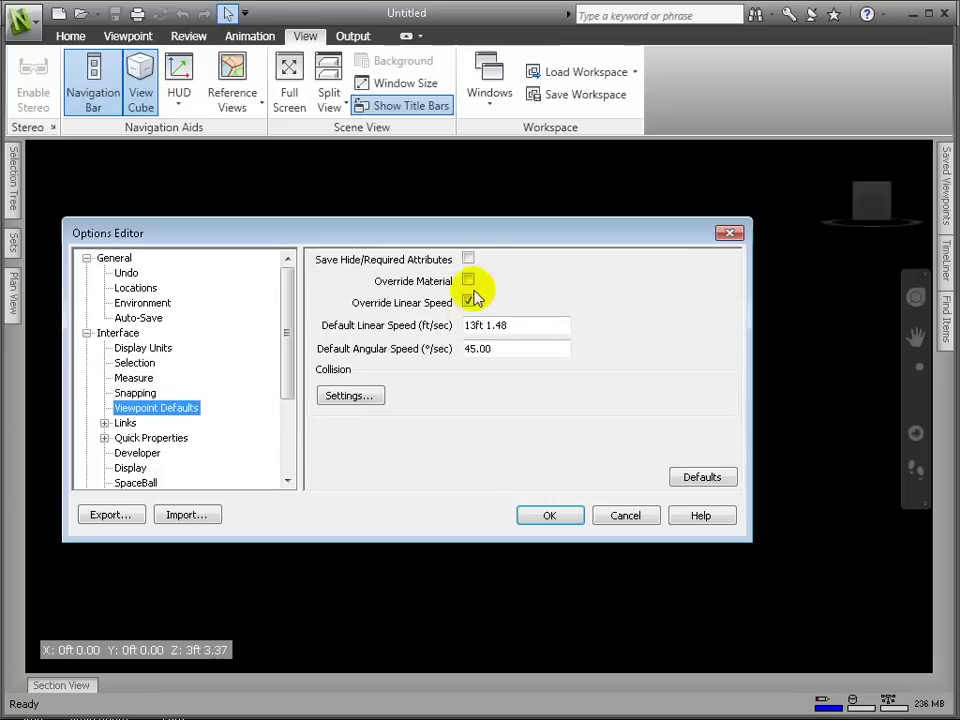
pyautogui.click(468, 259)
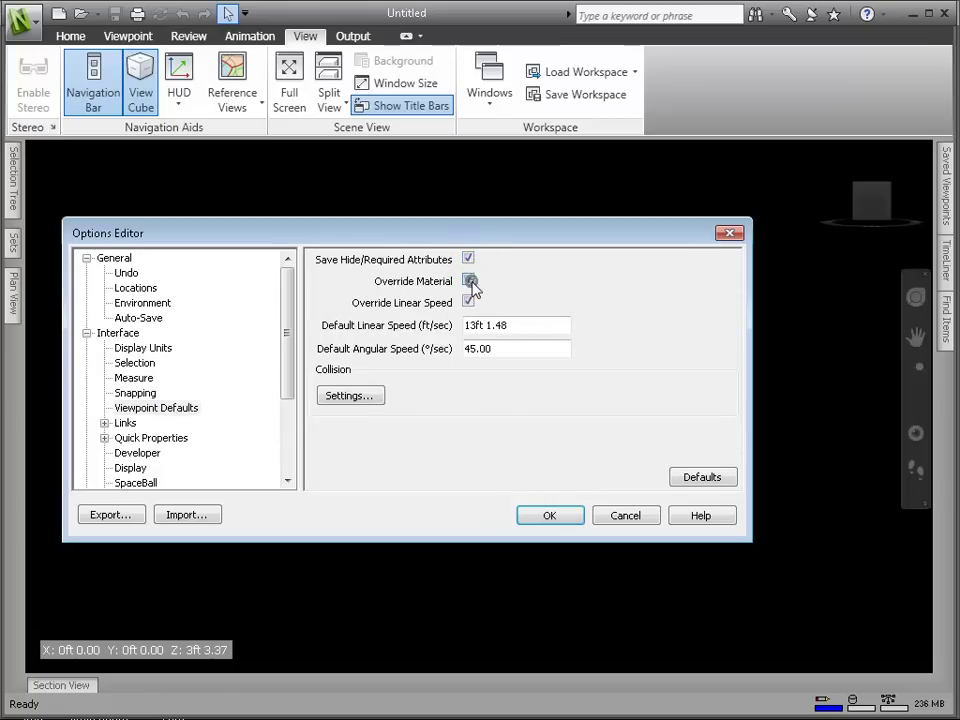
pyautogui.click(469, 281)
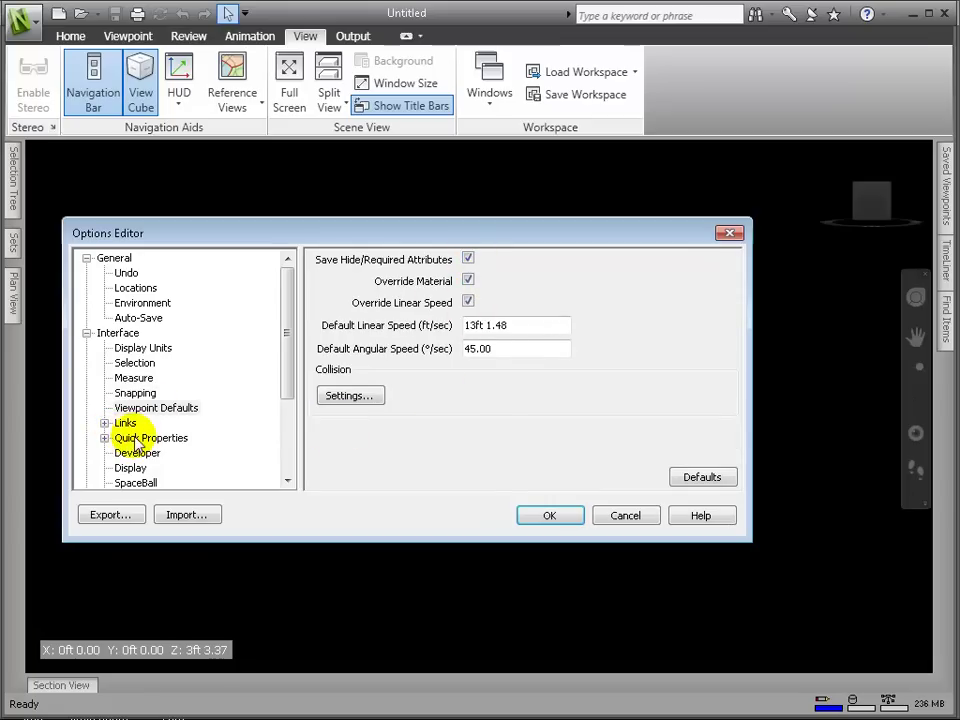
# Step: Check the read and write cache settings in the NWC model options and apply the changed options
pyautogui.moveTo(287, 386); pyautogui.dragTo(288, 455)
pyautogui.click(87, 438)
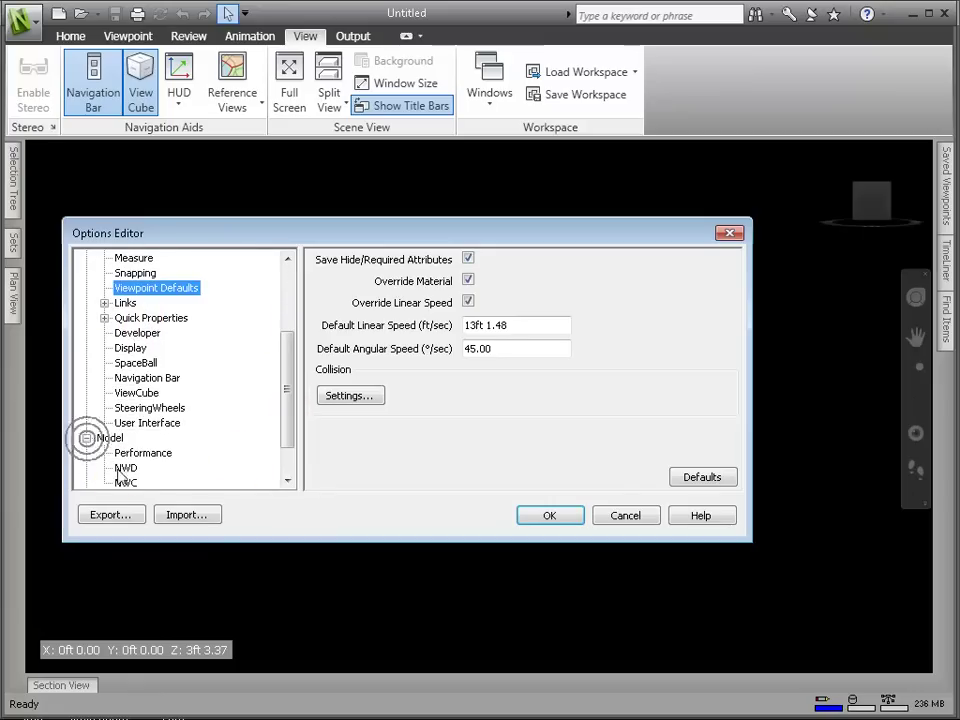
pyautogui.click(124, 483)
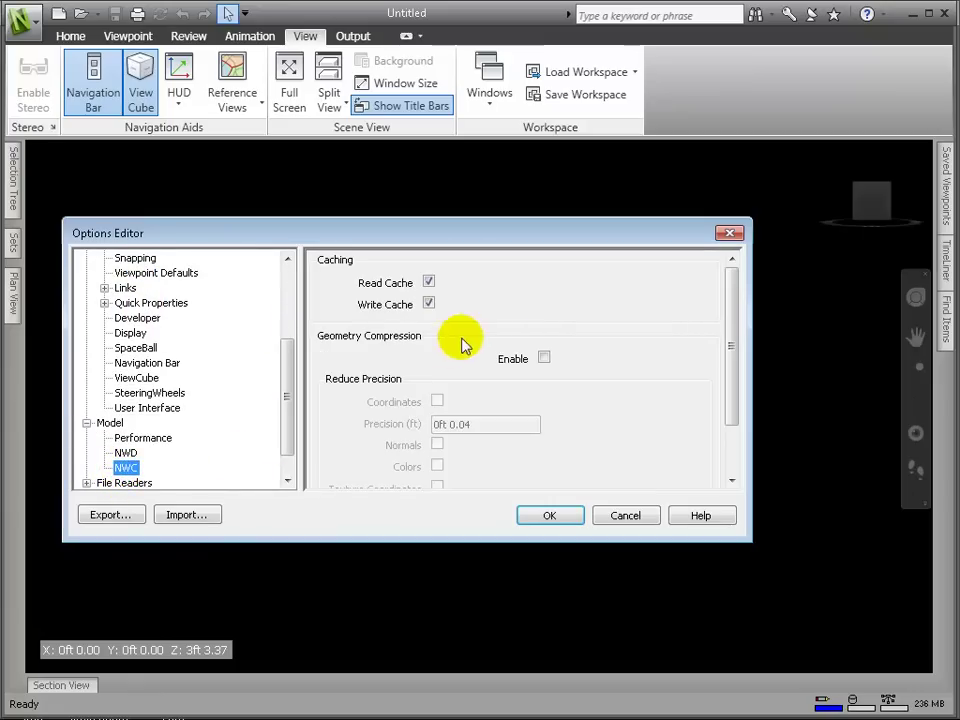
pyautogui.press('Return')
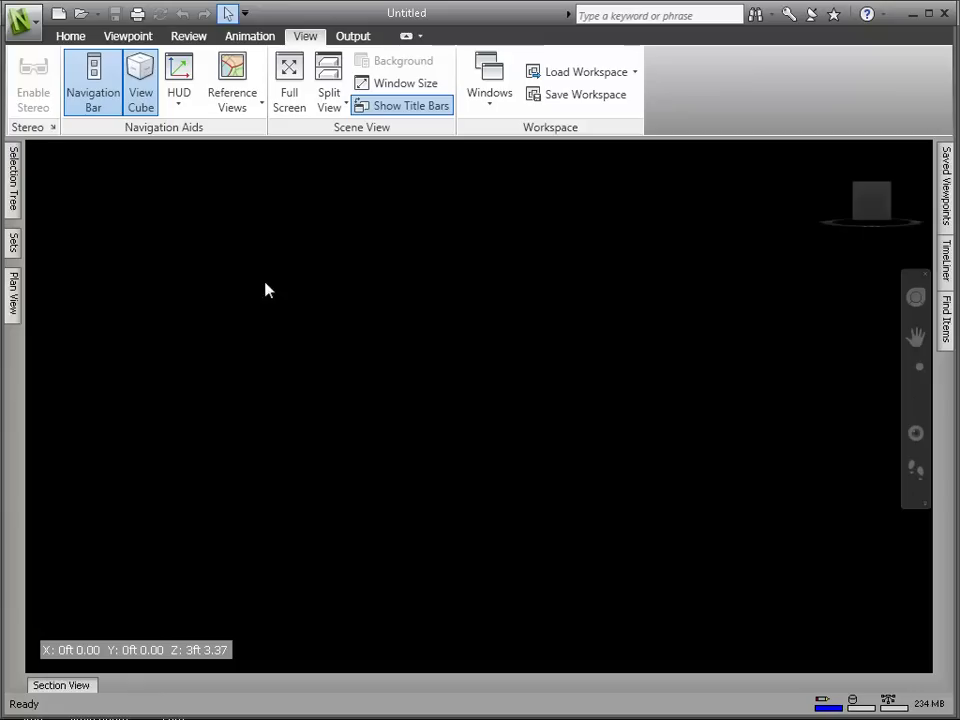
# Step: Open the Architectural_Shell Navisworks cache file from the Tutorials folder
pyautogui.click(28, 22)
pyautogui.click(28, 22)
pyautogui.click(28, 22)
pyautogui.click(70, 116)
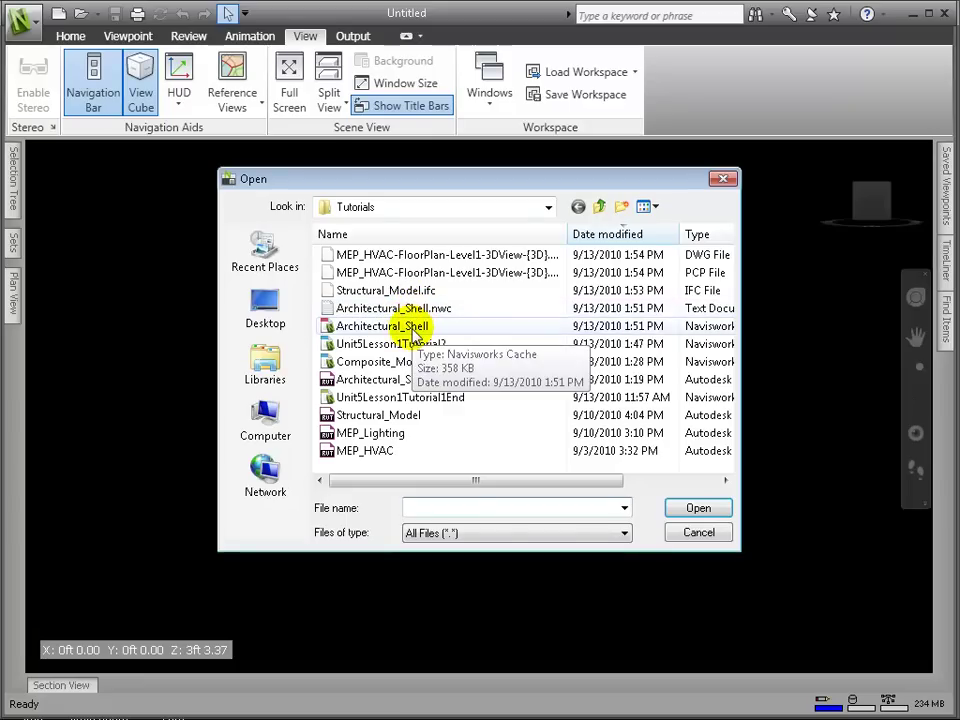
pyautogui.click(415, 328)
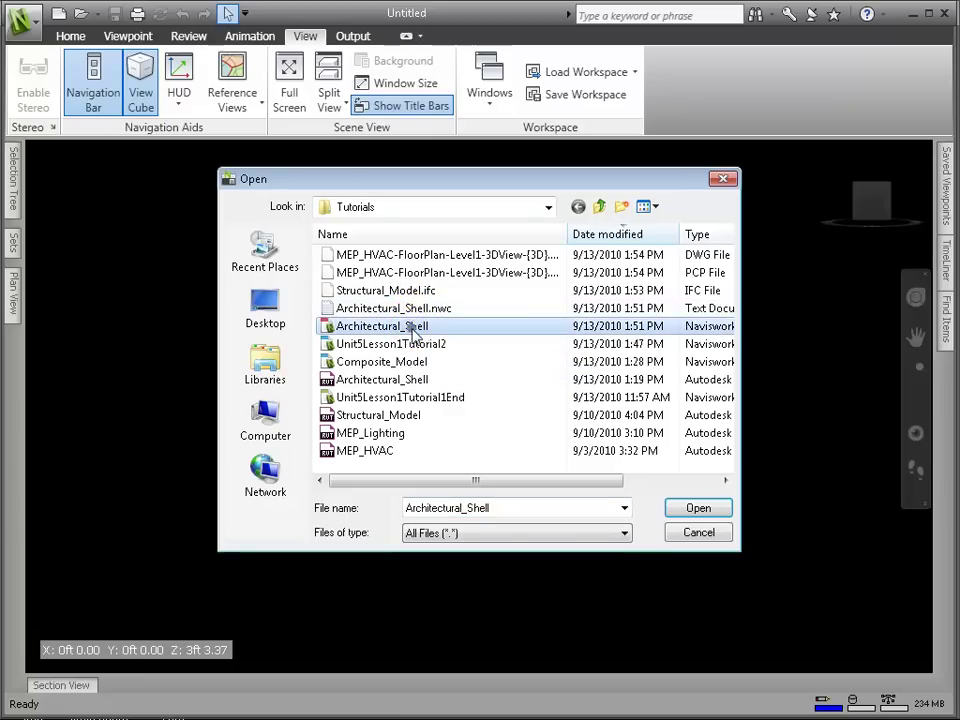
pyautogui.click(698, 508)
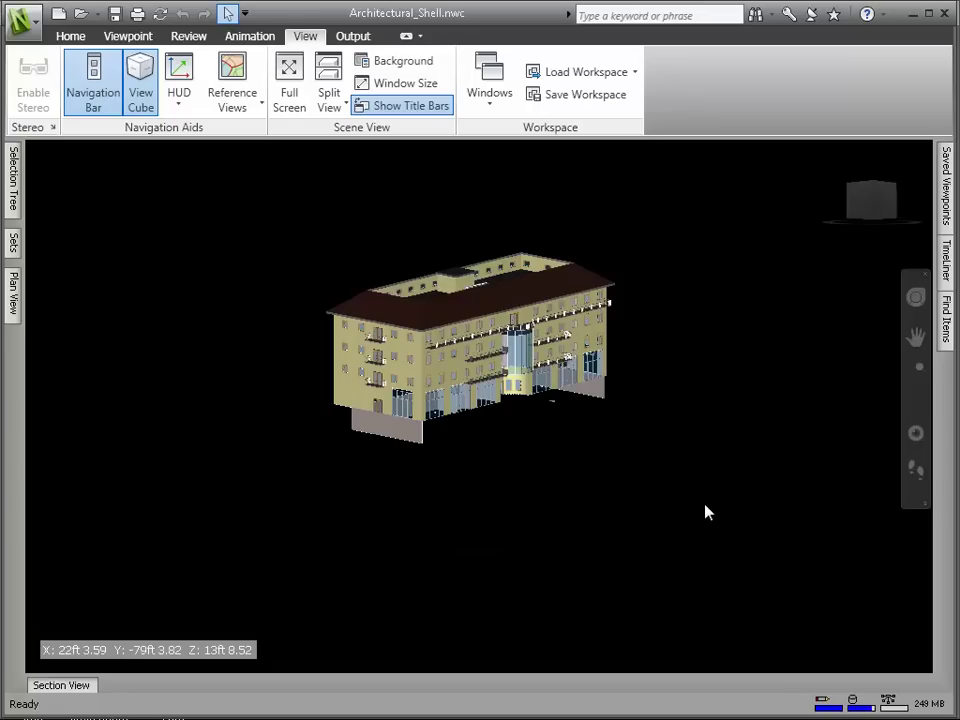
# Step: Append the MEP_HVAC-FloorPlan-Level1-3DView-{3D}.dwg file to the architectural shell model
pyautogui.click(72, 37)
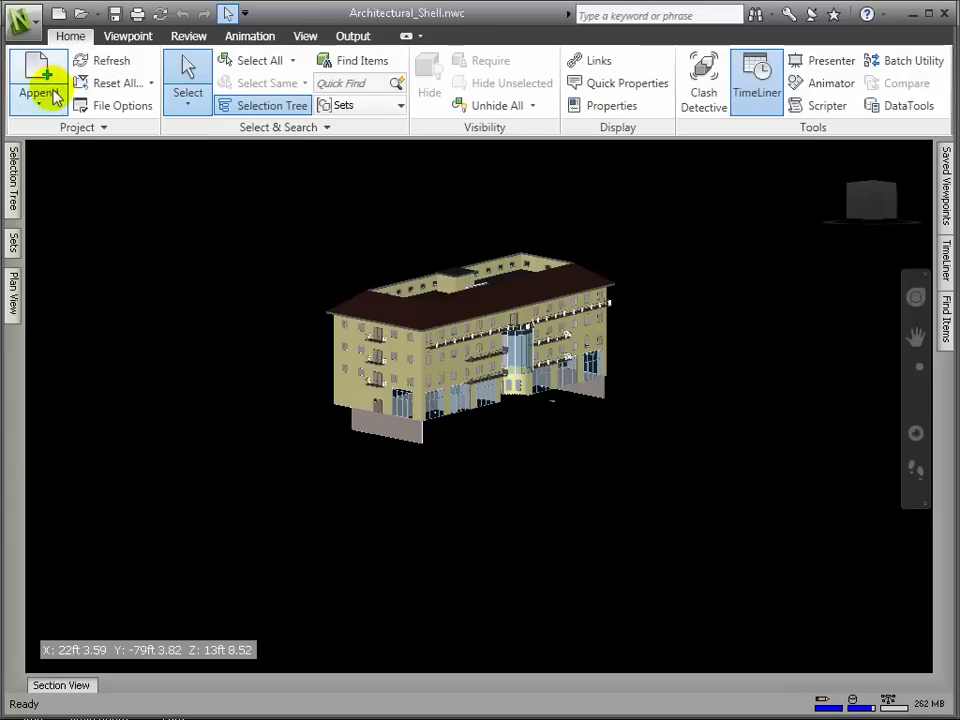
pyautogui.click(45, 110)
pyautogui.click(38, 133)
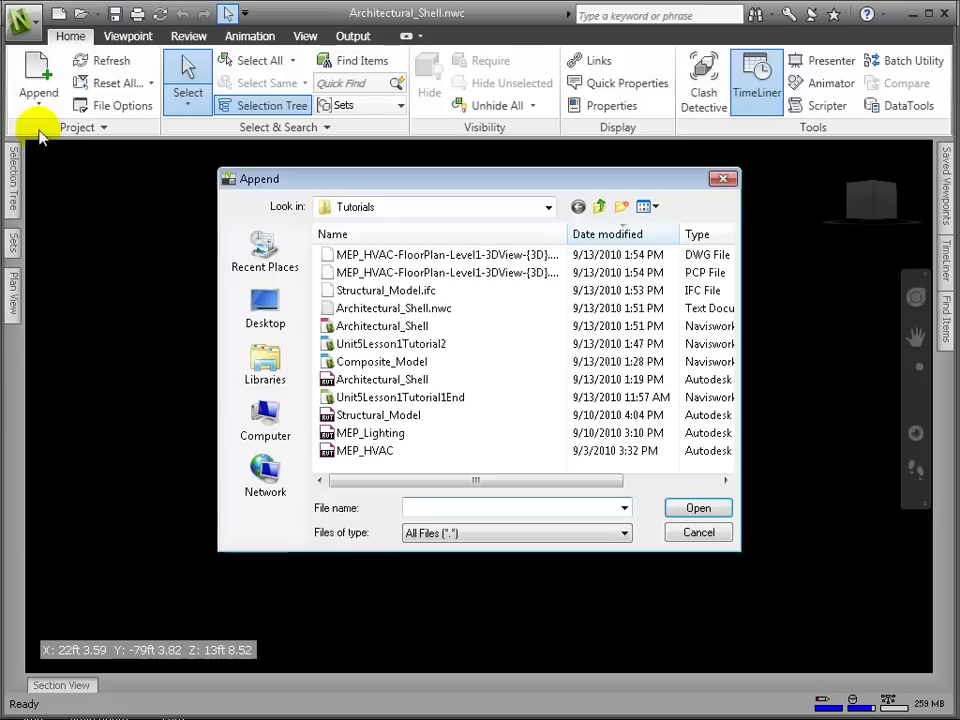
pyautogui.click(428, 272)
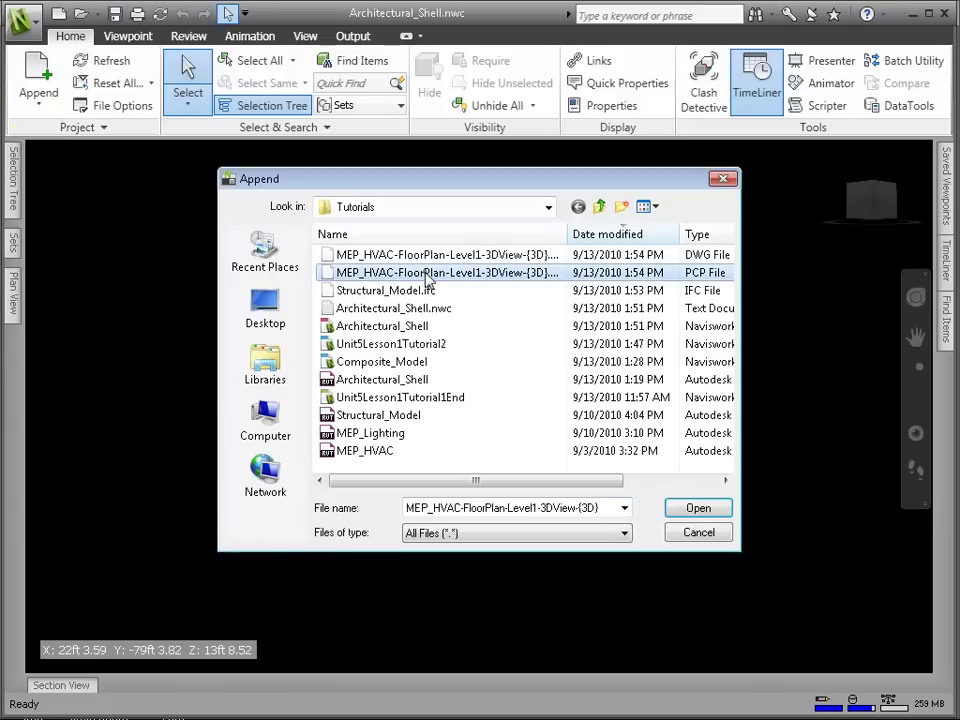
pyautogui.doubleClick(569, 233)
pyautogui.click(720, 508)
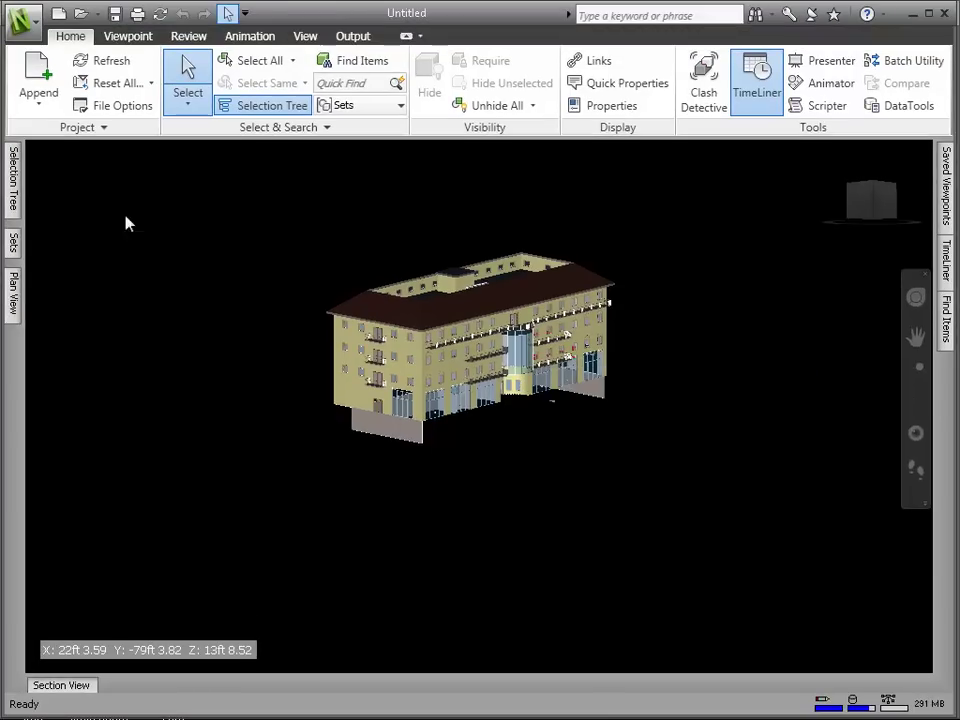
# Step: Append the Structural_Model.ifc file from the Tutorials folder to the composite model
pyautogui.click(41, 100)
pyautogui.click(45, 134)
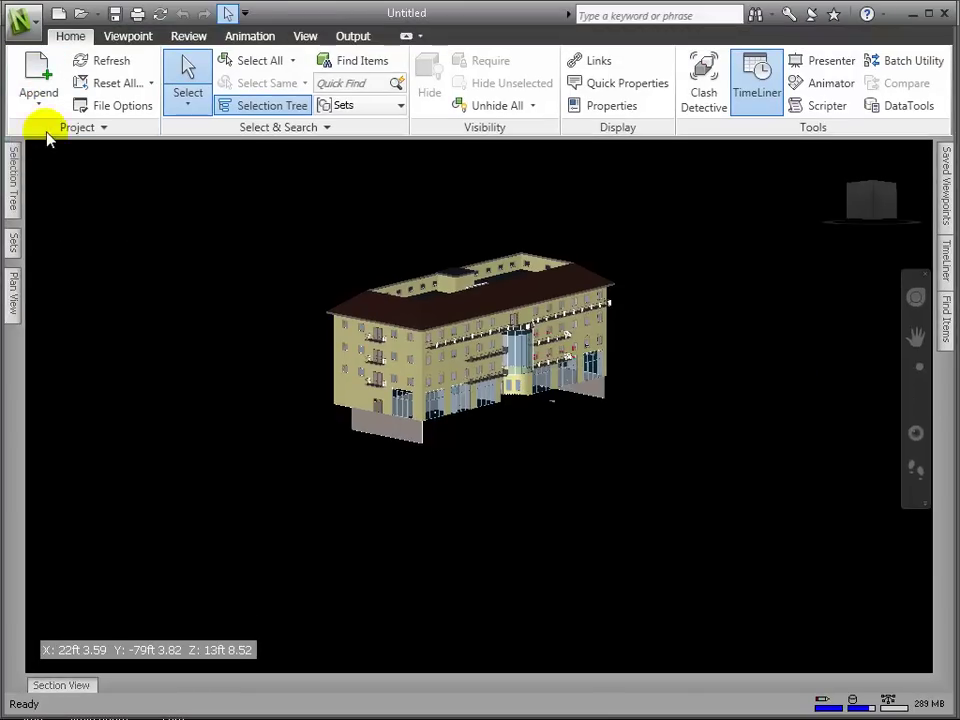
pyautogui.click(390, 308)
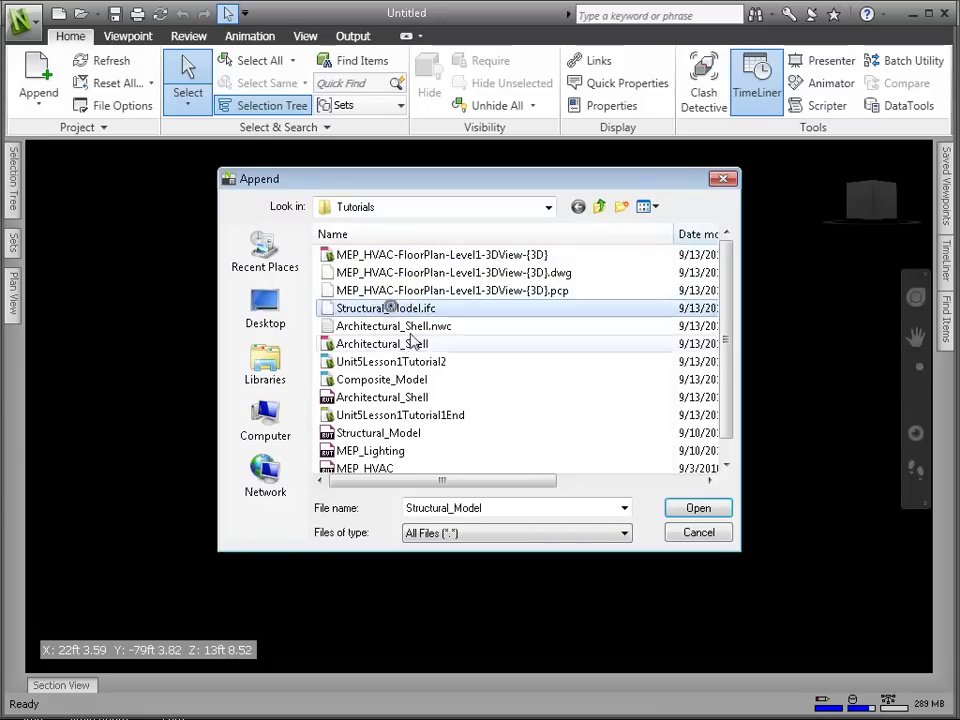
pyautogui.click(700, 509)
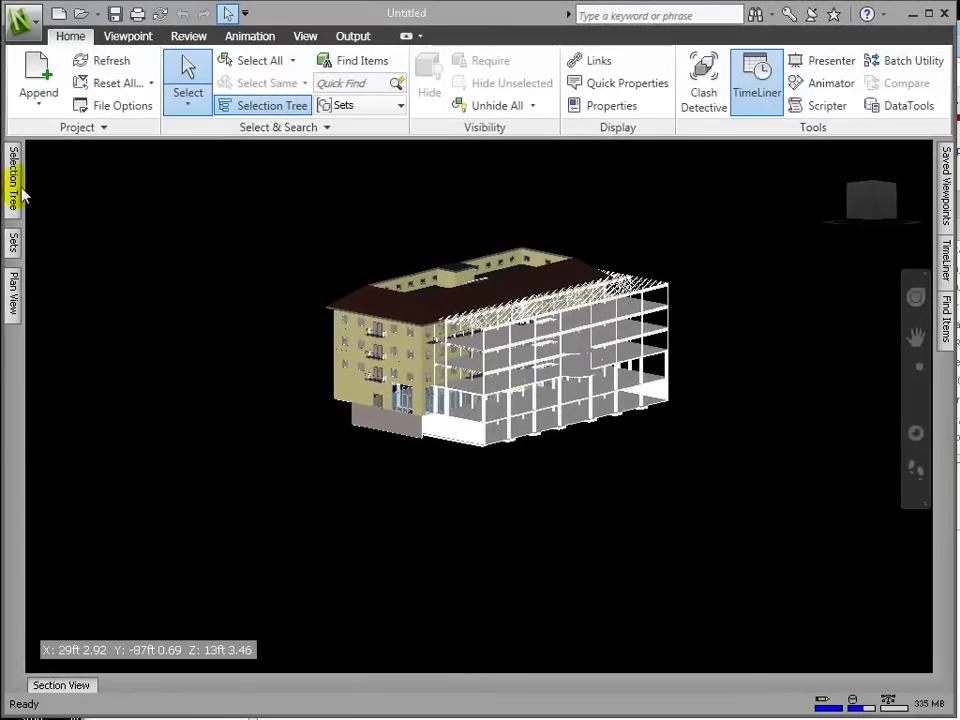
# Step: Select the whole Structural_Model.ifc in the selection tree and show its item transform tools
pyautogui.click(20, 192)
pyautogui.click(126, 211)
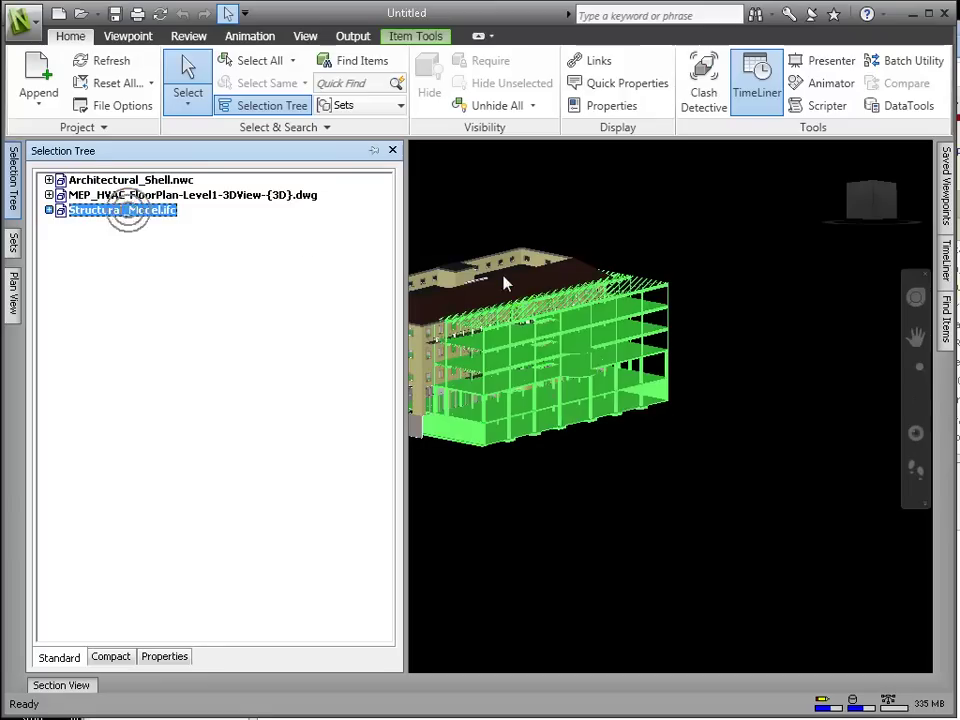
pyautogui.moveTo(405, 447); pyautogui.dragTo(94, 403)
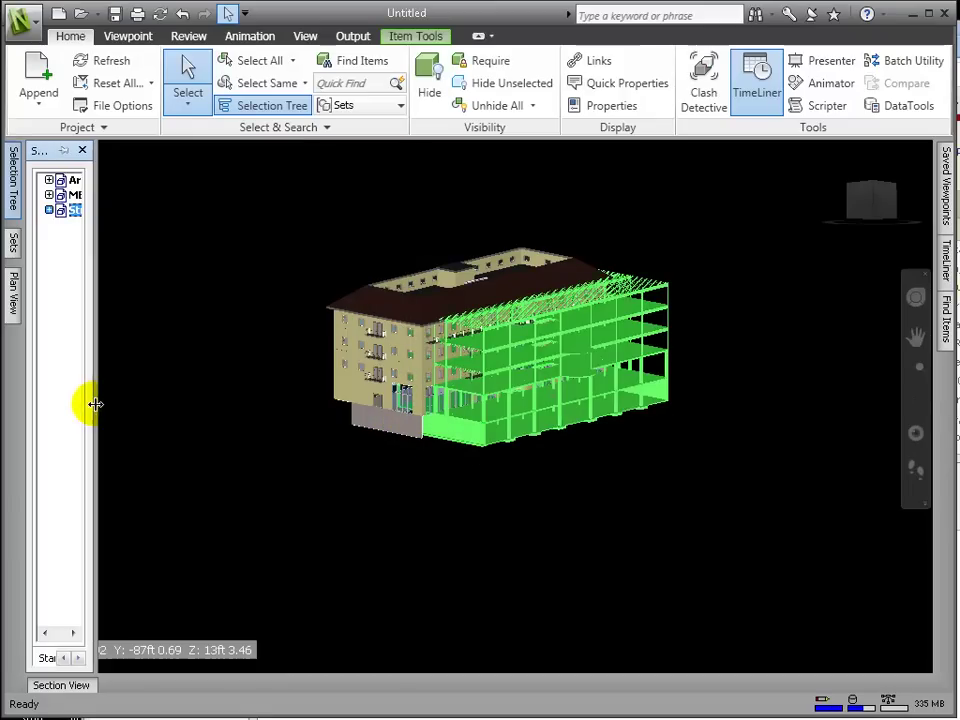
pyautogui.click(433, 37)
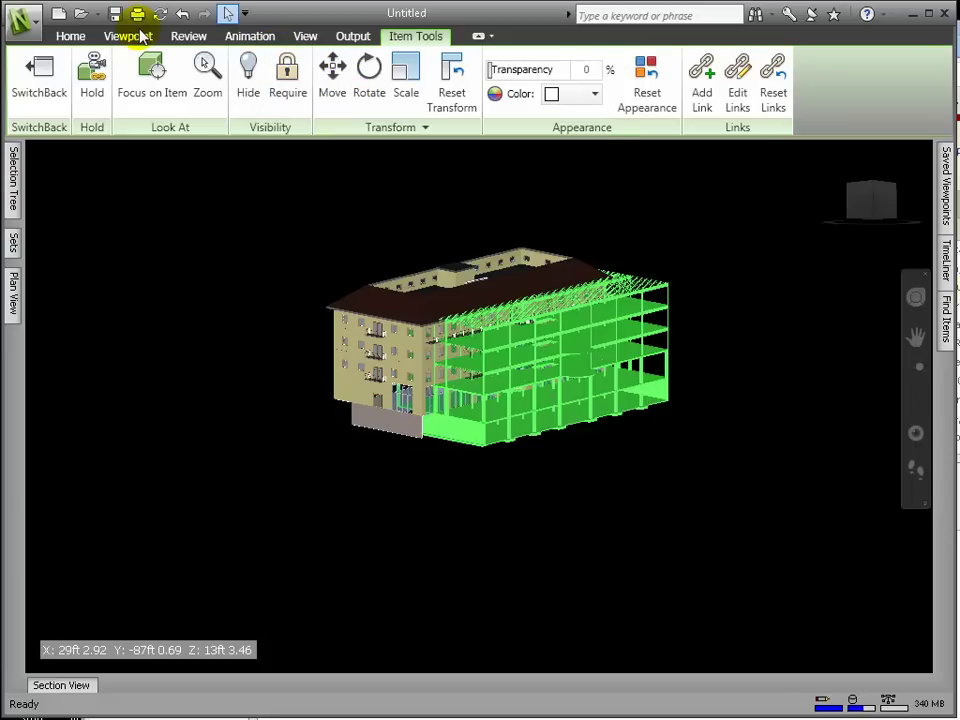
# Step: Measure point to point from the structural model's lower front corner to the matching basement corner of the architectural shell
pyautogui.click(921, 404)
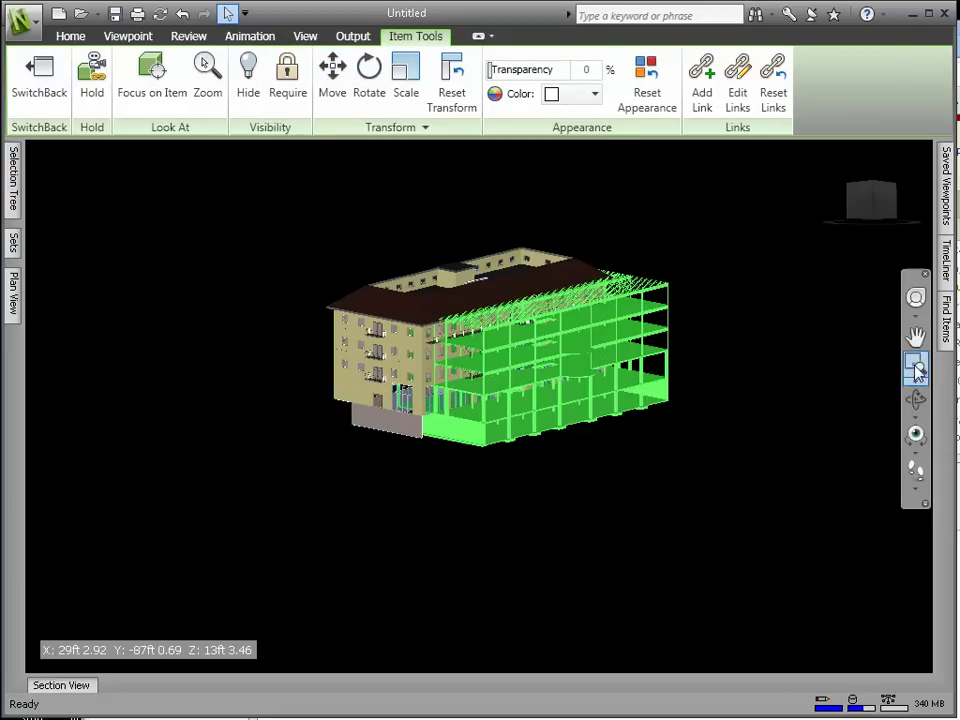
pyautogui.click(917, 370)
pyautogui.moveTo(386, 368); pyautogui.dragTo(494, 459)
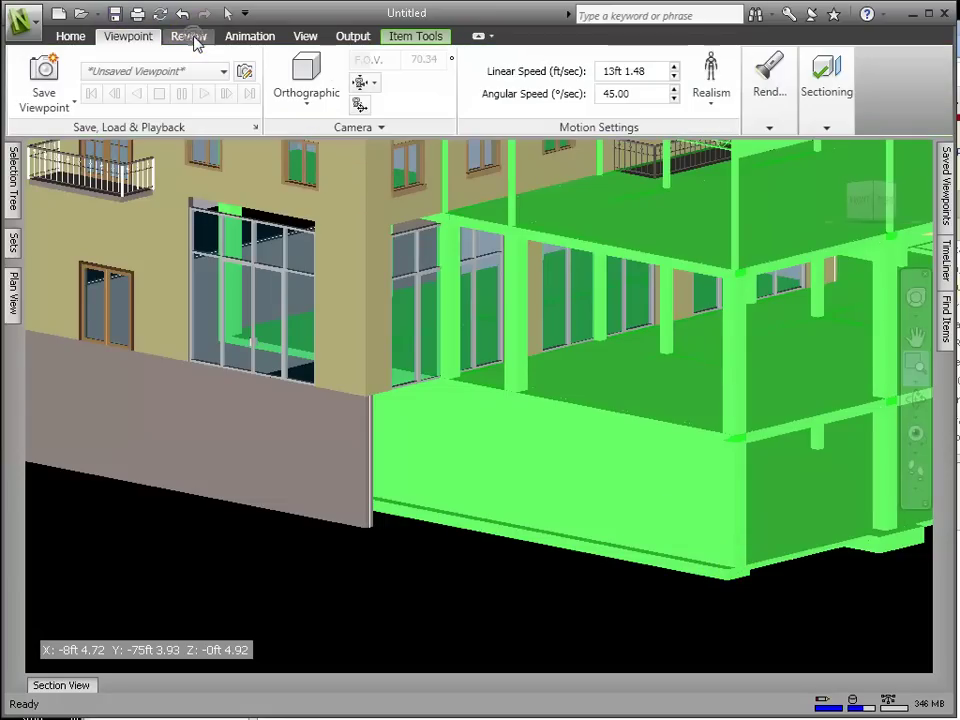
pyautogui.click(192, 37)
pyautogui.click(44, 101)
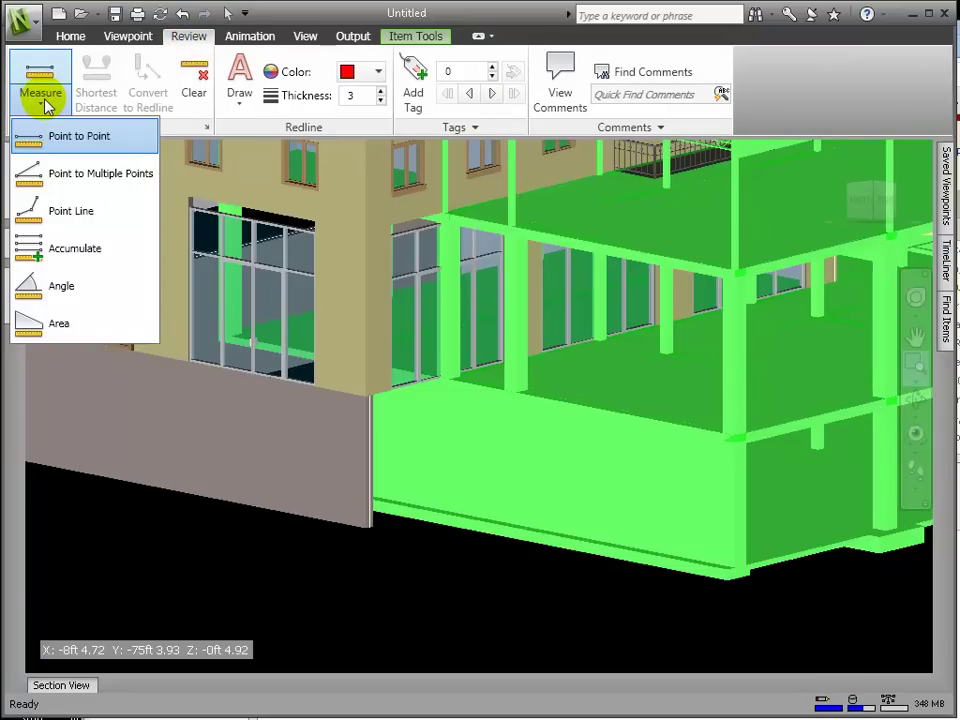
pyautogui.click(45, 136)
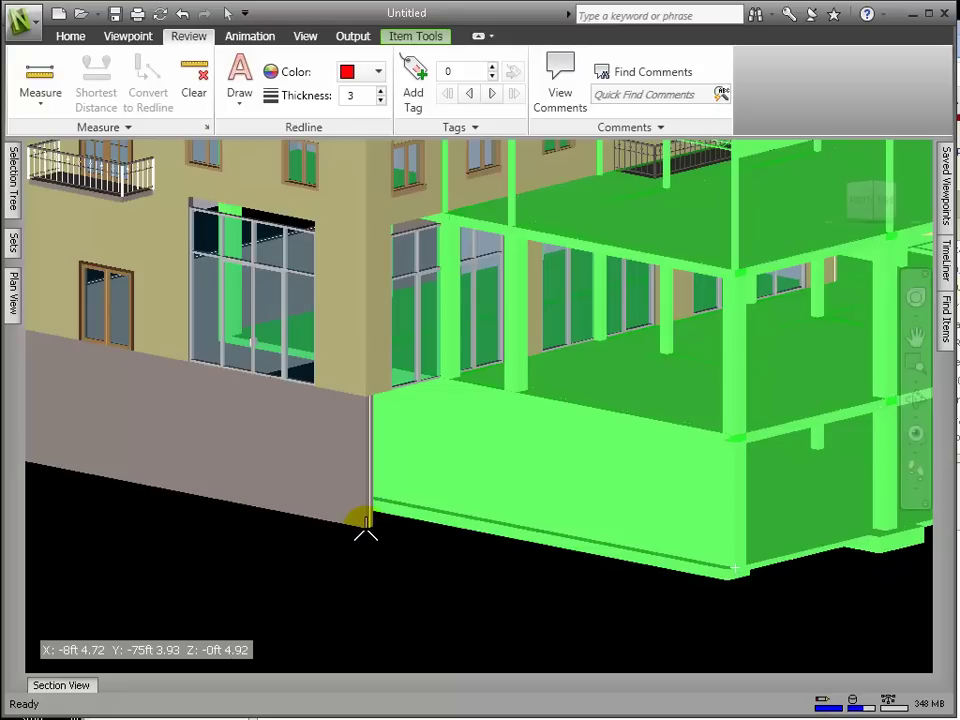
pyautogui.click(366, 524)
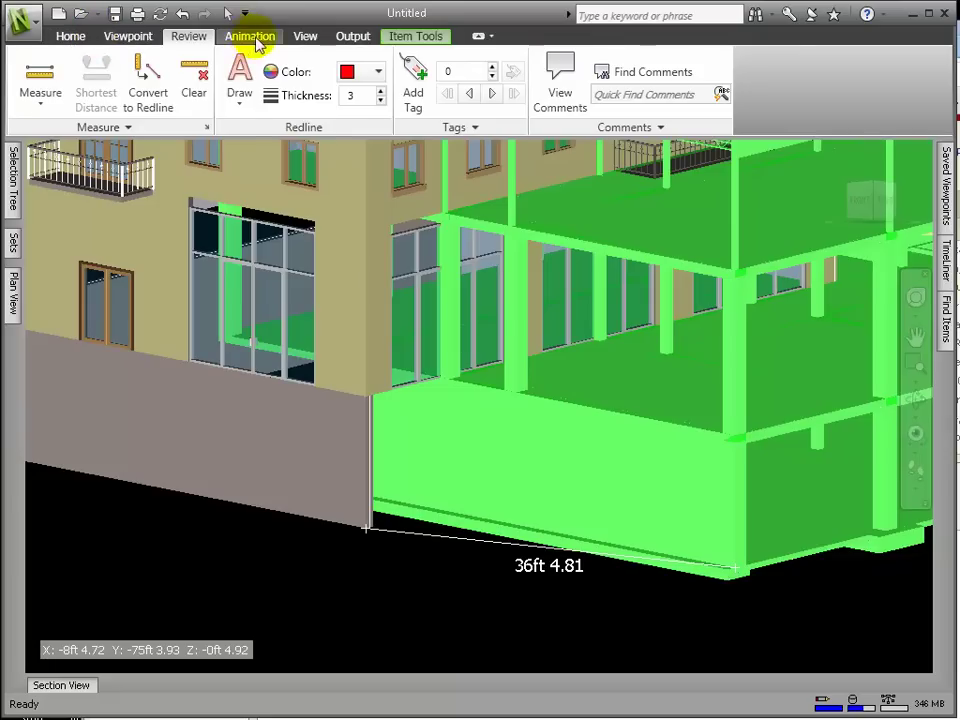
# Step: Transform the selected structural model by the measured distance to align it with the shell, and clear the measurement line
pyautogui.click(108, 37)
pyautogui.click(189, 37)
pyautogui.click(128, 128)
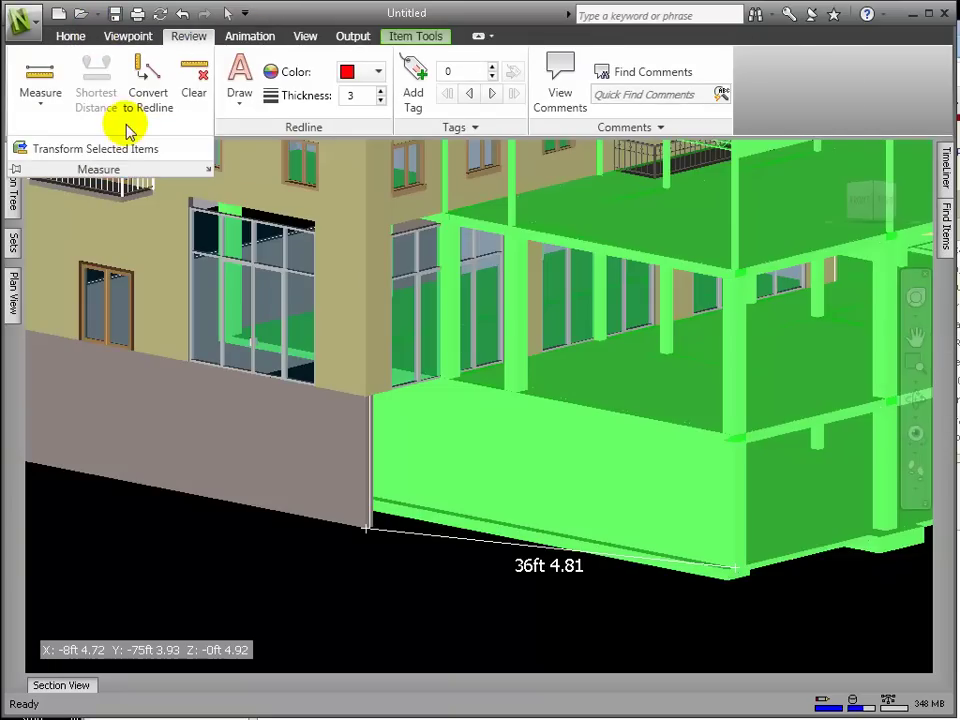
pyautogui.click(130, 150)
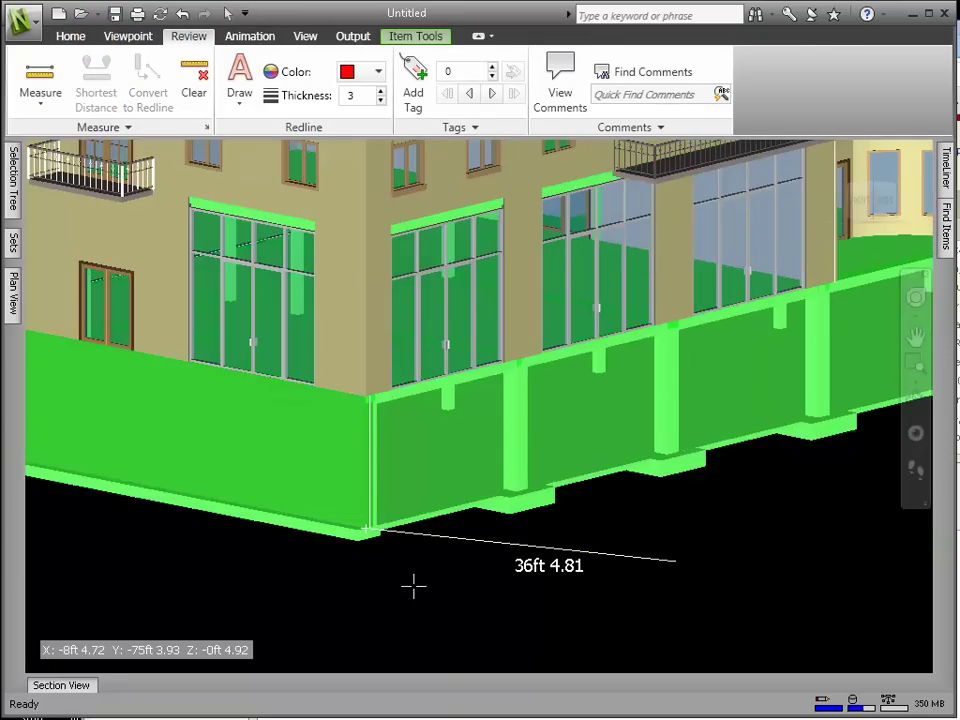
pyautogui.click(194, 90)
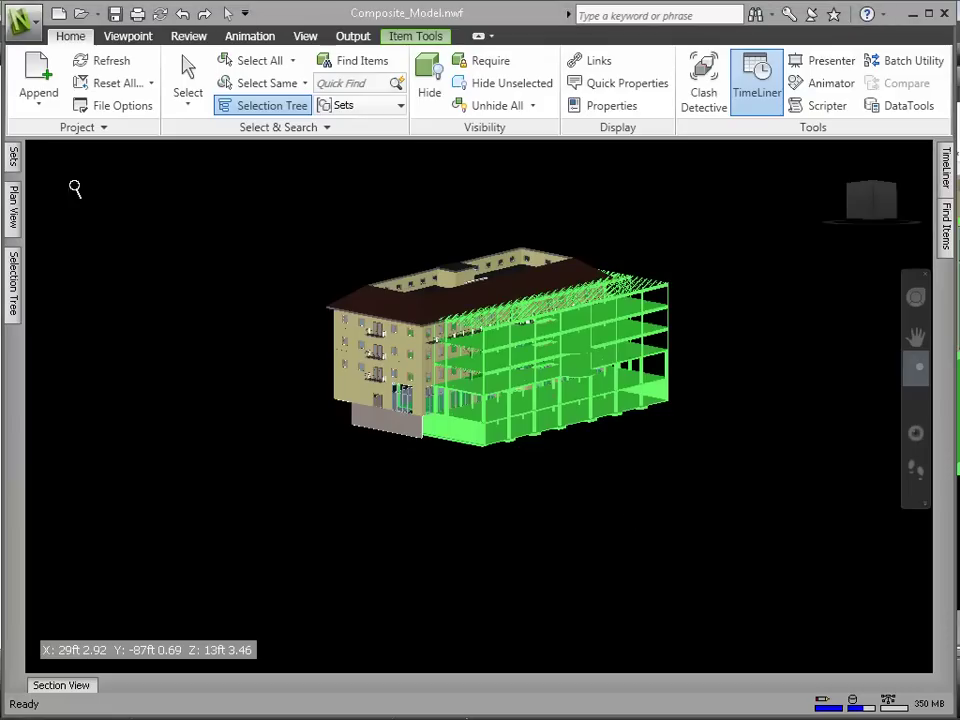
# Step: Move the selected Structural_Model.ifc by -35 ft in X and -10 ft in Y using exact position values
pyautogui.click(13, 188)
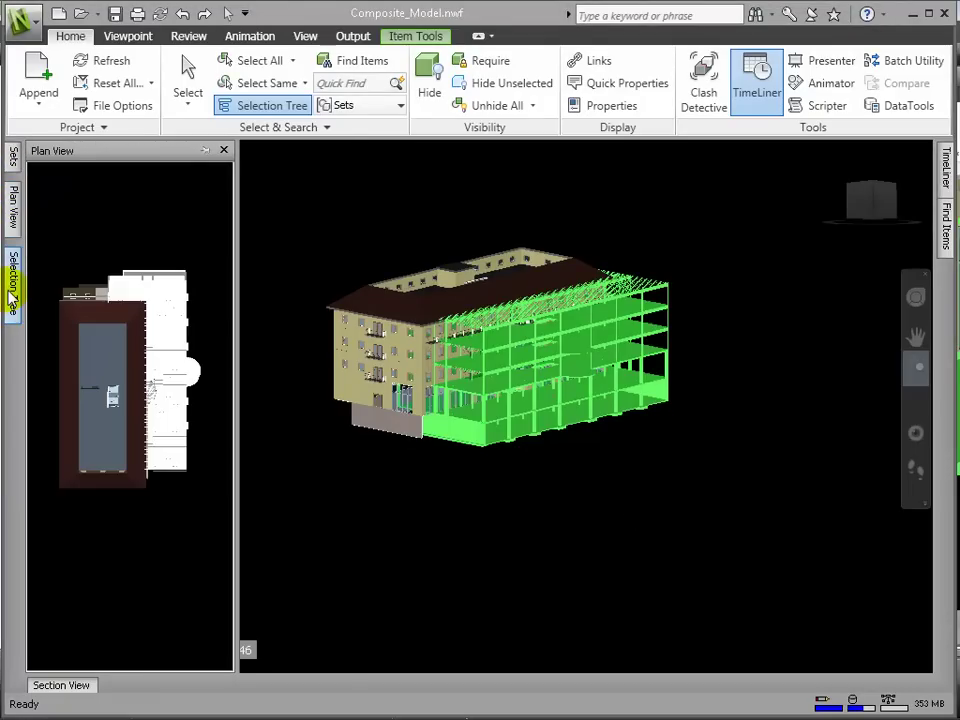
pyautogui.click(13, 270)
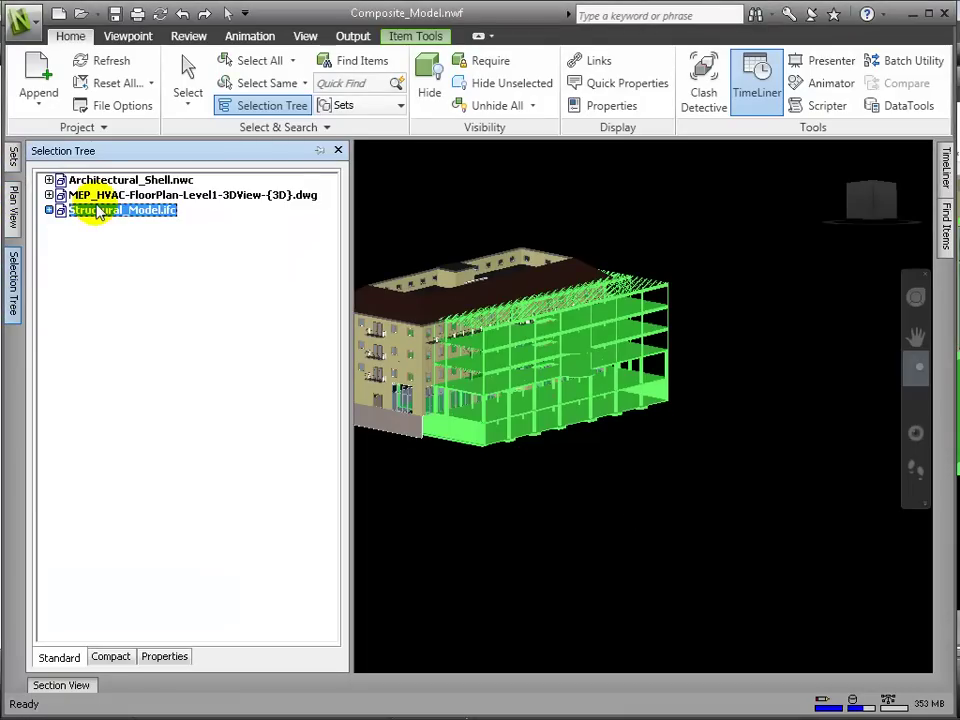
pyautogui.click(319, 150)
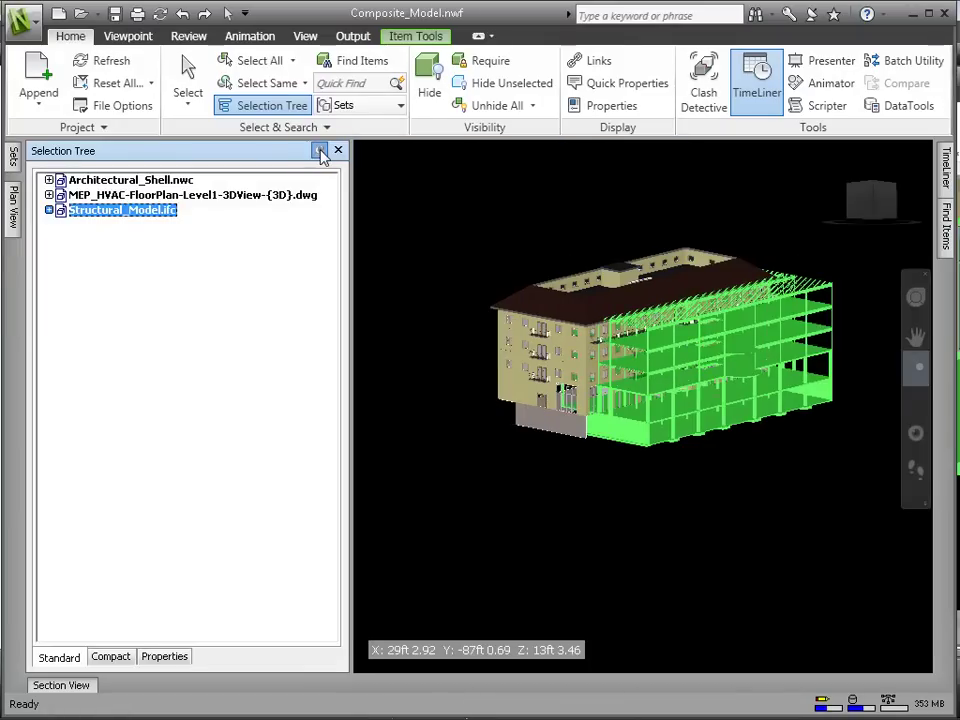
pyautogui.click(320, 150)
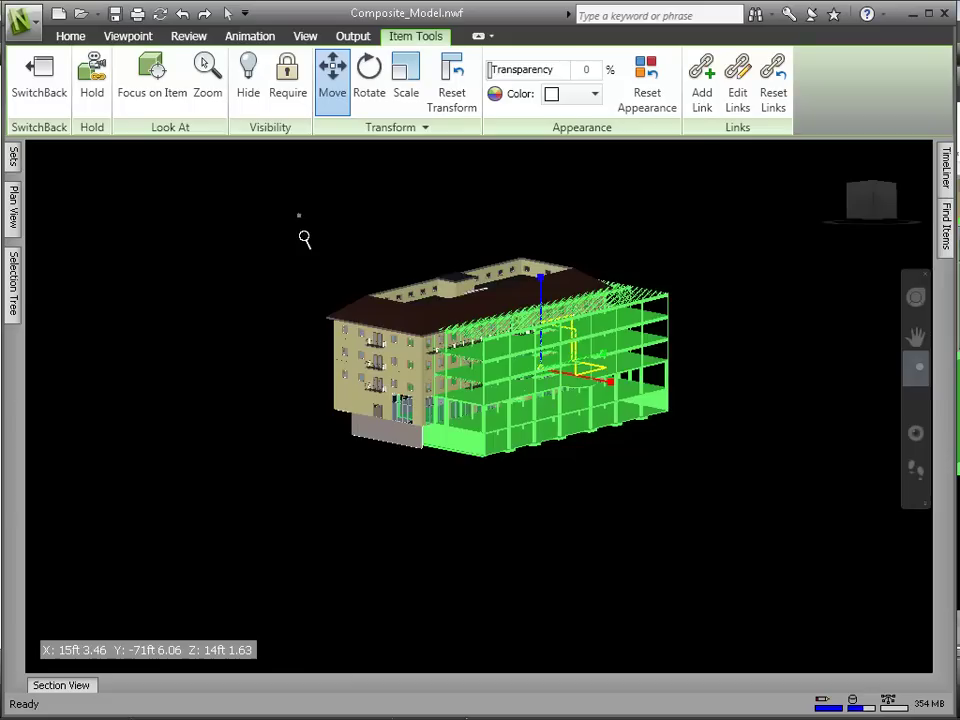
pyautogui.moveTo(305, 238); pyautogui.dragTo(729, 514)
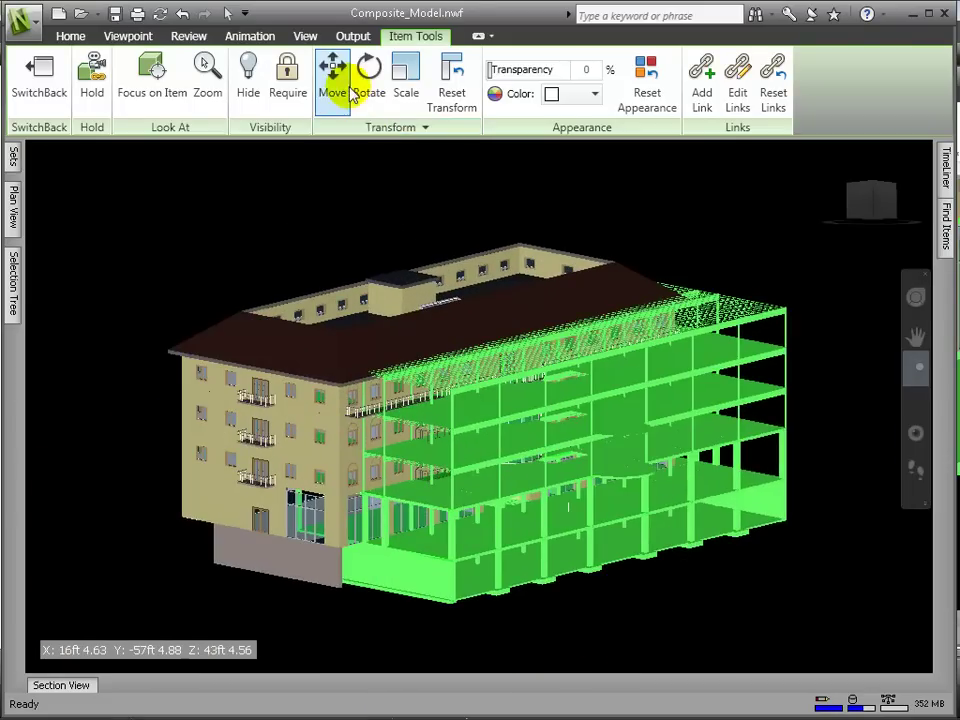
pyautogui.click(333, 88)
pyautogui.click(418, 128)
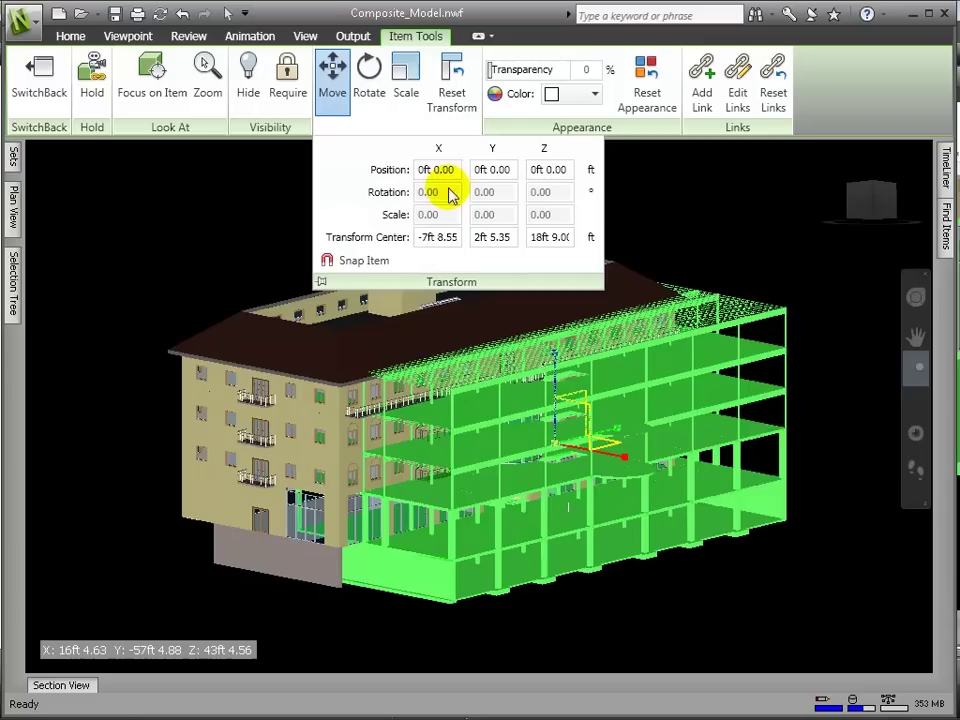
pyautogui.click(440, 170)
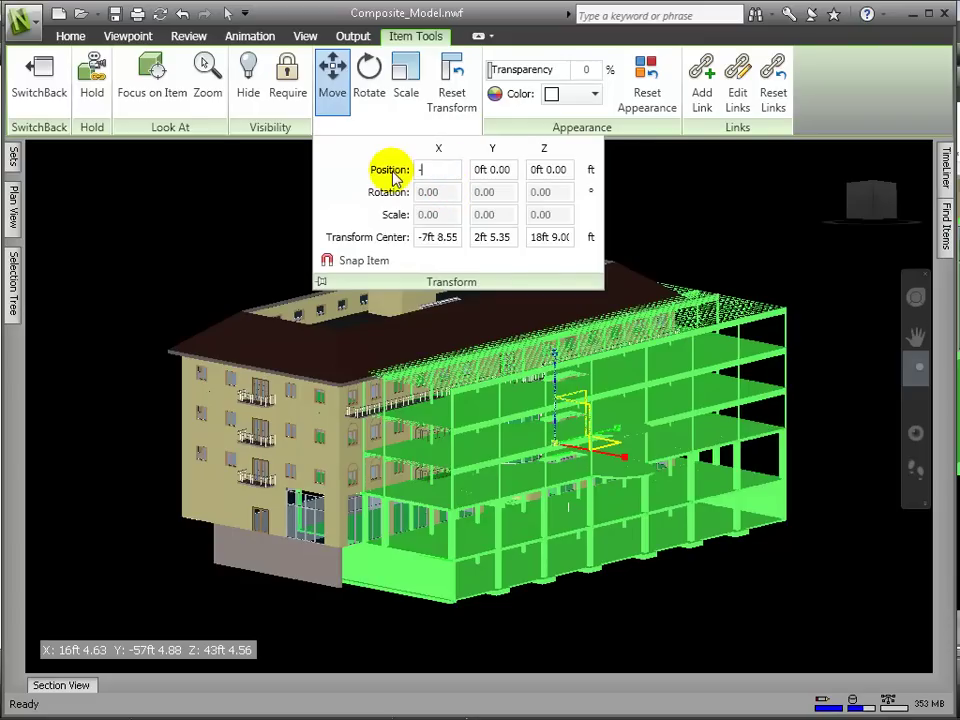
pyautogui.click(505, 169)
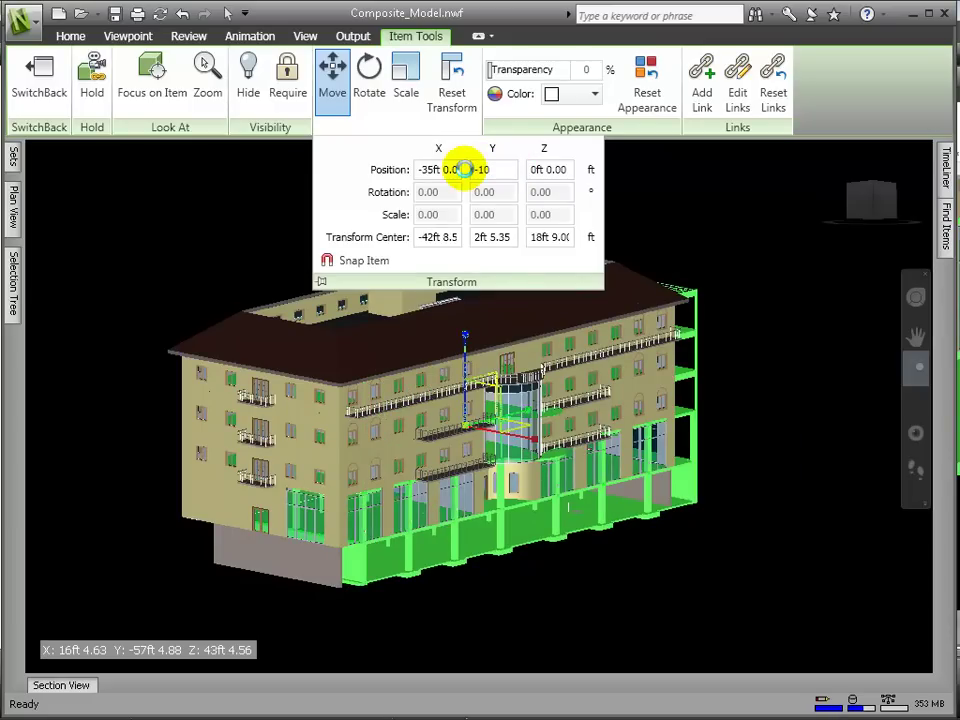
pyautogui.write('-10')
pyautogui.press('Return')
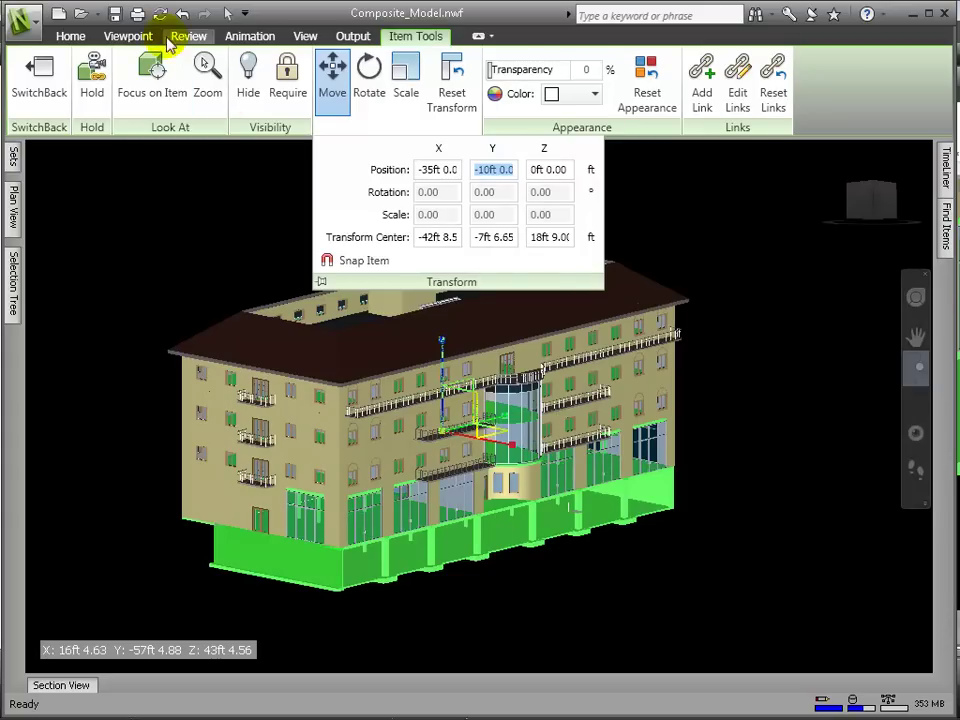
# Step: Examine how the structure lines up with the shell at the front basement corner, and return to the home view
pyautogui.click(71, 36)
pyautogui.click(185, 66)
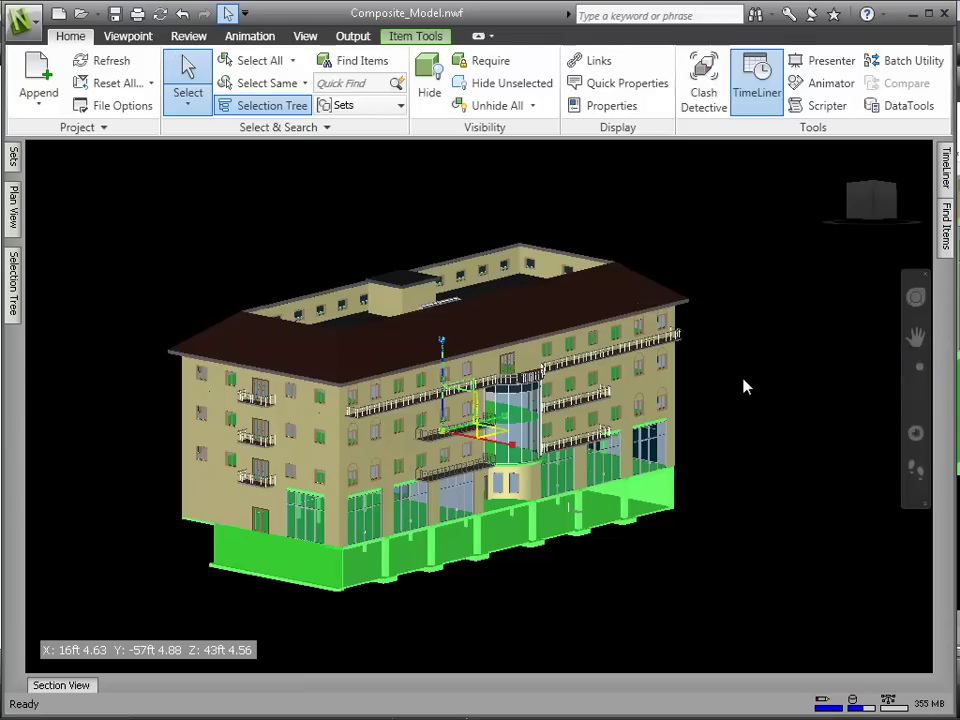
pyautogui.click(916, 366)
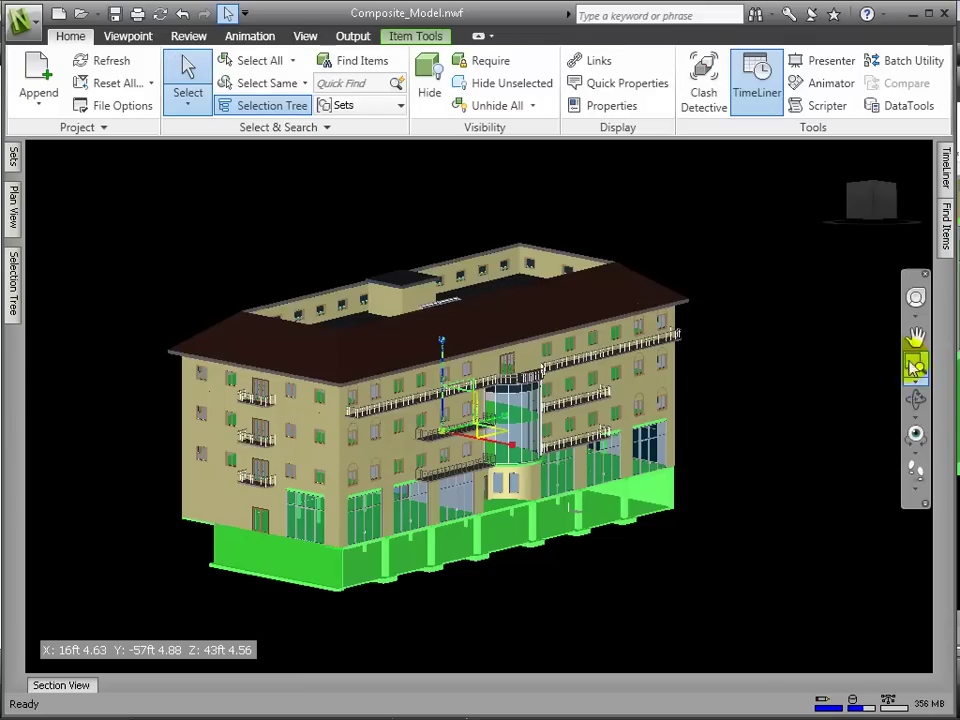
pyautogui.moveTo(216, 420); pyautogui.dragTo(447, 628)
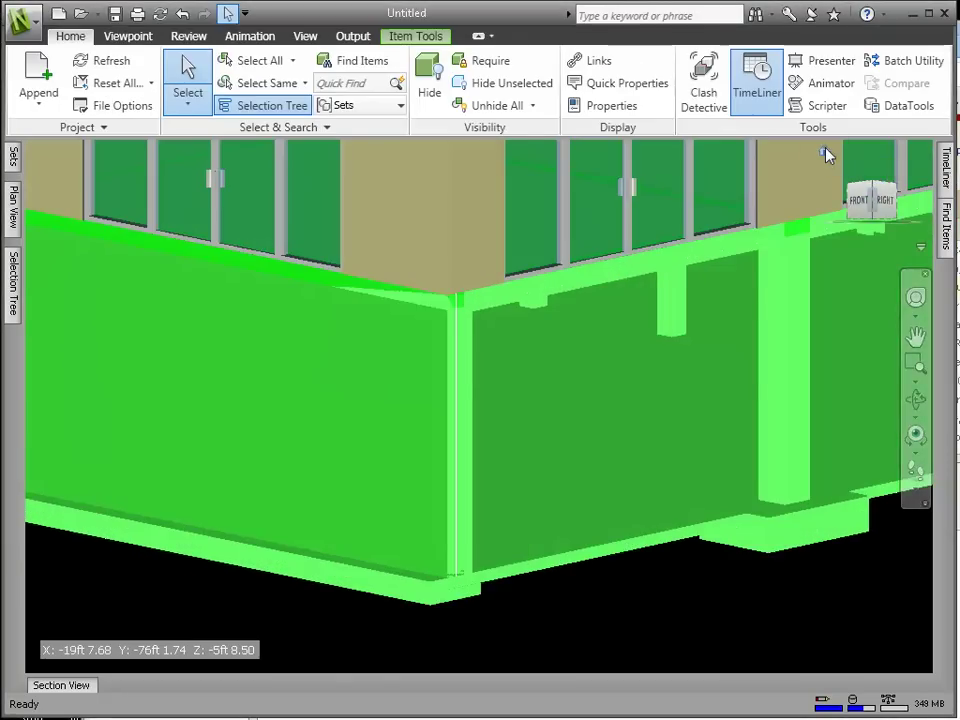
pyautogui.moveTo(876, 182); pyautogui.dragTo(826, 152)
pyautogui.click(826, 152)
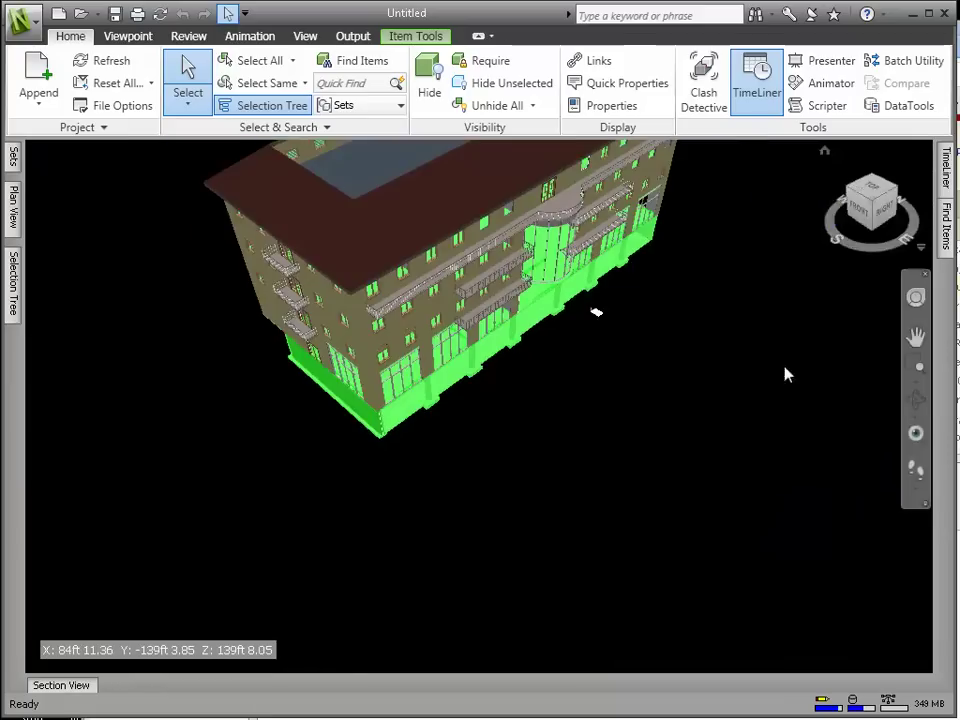
# Step: Highlight each appended file in the selection tree, ending with the MEP_HVAC DWG, and inspect its ductwork through the ground-floor windows
pyautogui.click(246, 106)
pyautogui.click(150, 181)
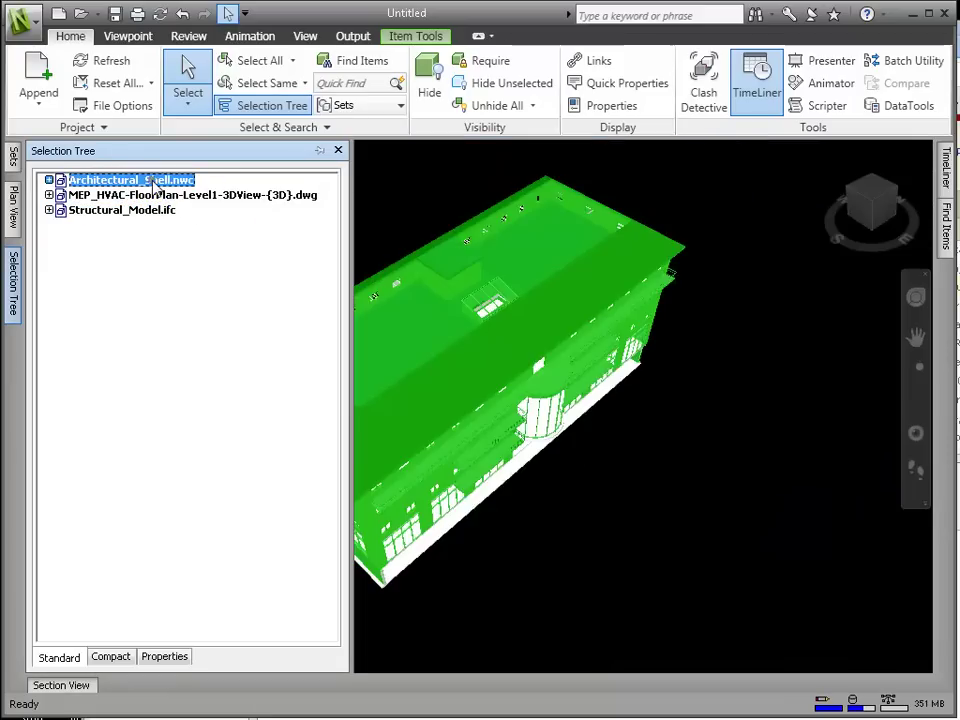
pyautogui.click(157, 196)
pyautogui.click(150, 211)
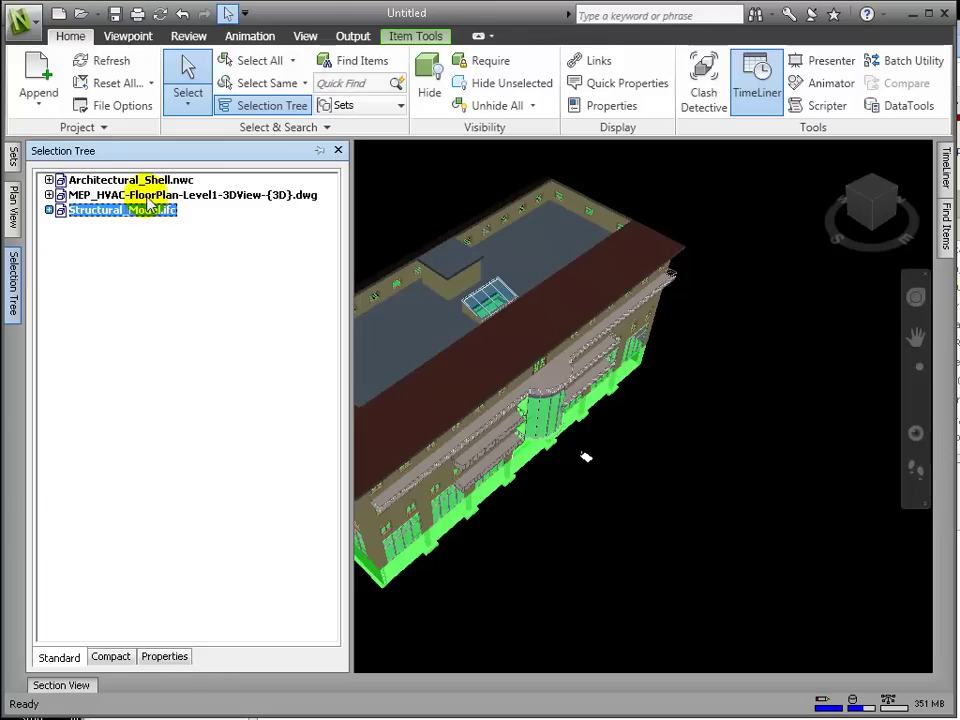
pyautogui.click(156, 197)
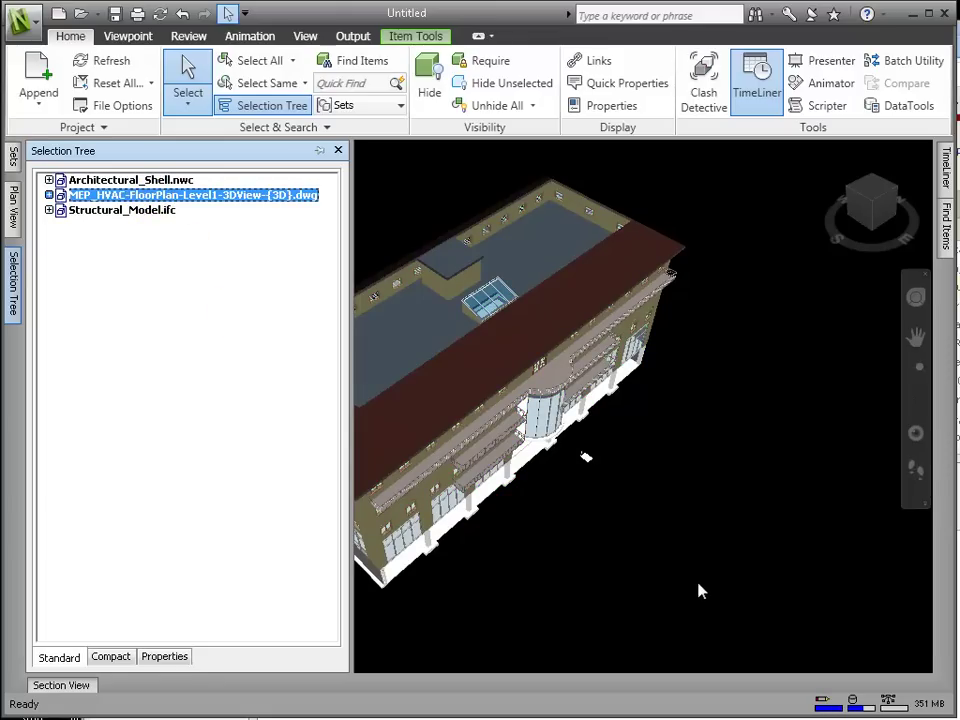
pyautogui.moveTo(705, 570)
pyautogui.keyDown('shift'); pyautogui.mouseDown(button='middle')
pyautogui.moveTo(677, 505)
pyautogui.moveTo(675, 471)
pyautogui.moveTo(574, 456)
pyautogui.mouseUp(button='middle'); pyautogui.keyUp('shift')
pyautogui.scroll(4, 583, 407)
pyautogui.scroll(3, 553, 343)
pyautogui.scroll(2, 574, 306)
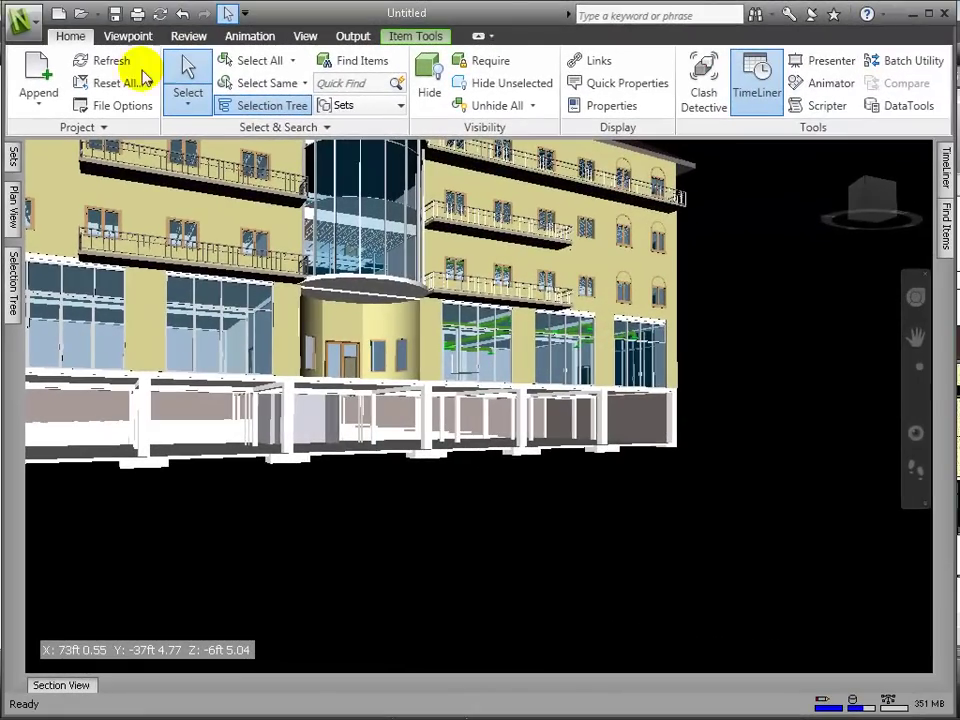
# Step: Save the combined model in the Tutorials folder as Composite_Model, using the Navisworks File Set (*.nwf) format
pyautogui.click(18, 18)
pyautogui.click(72, 232)
pyautogui.write('Composite_Model.nwf')
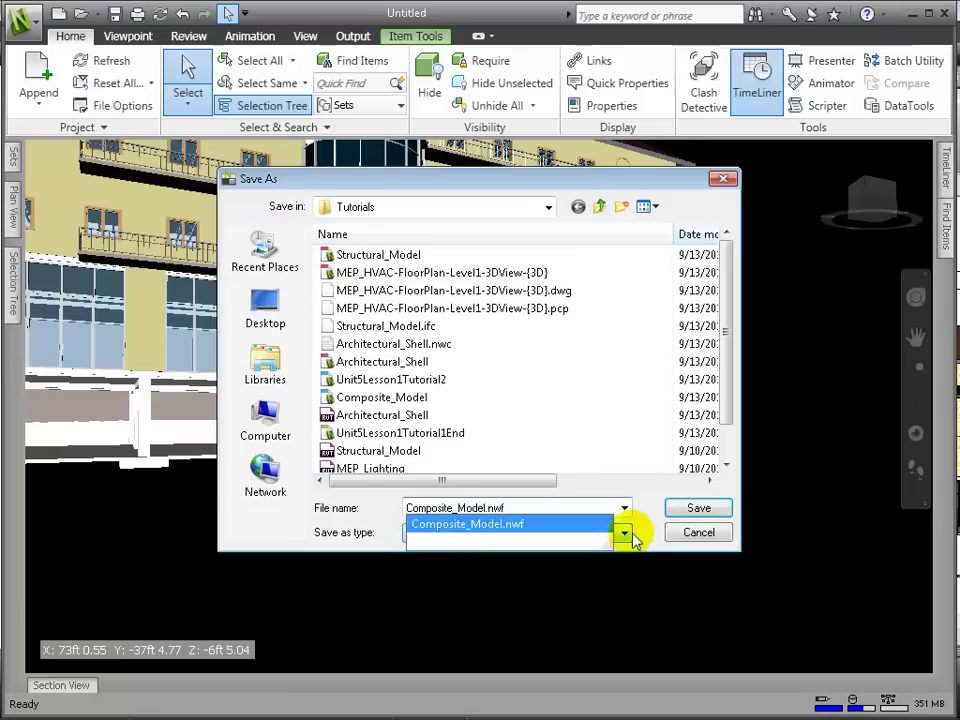
pyautogui.click(625, 532)
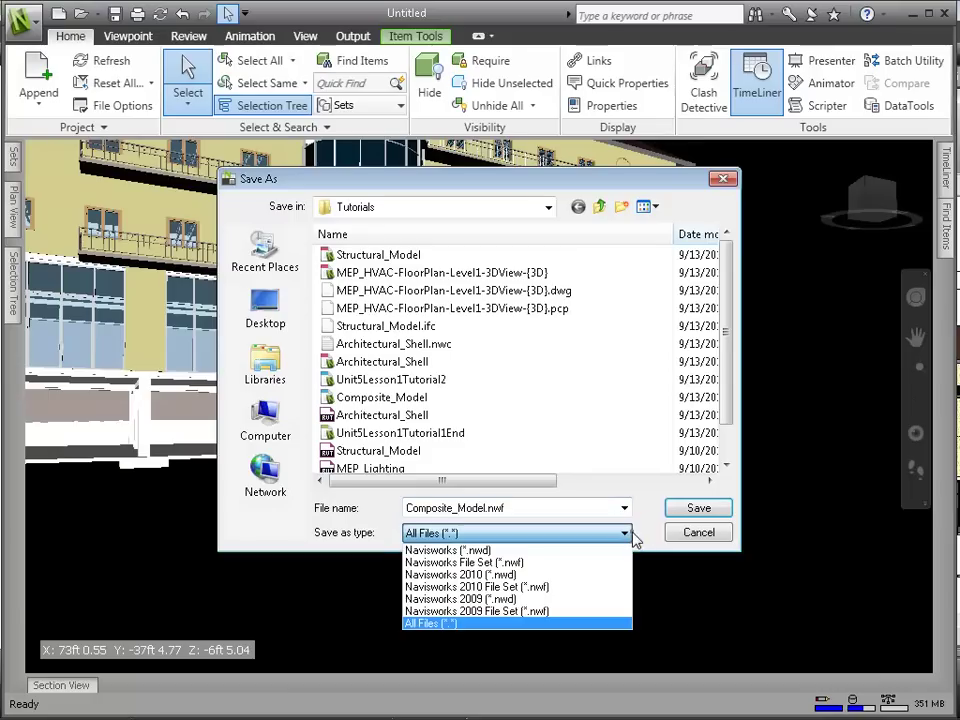
pyautogui.click(588, 564)
pyautogui.click(698, 510)
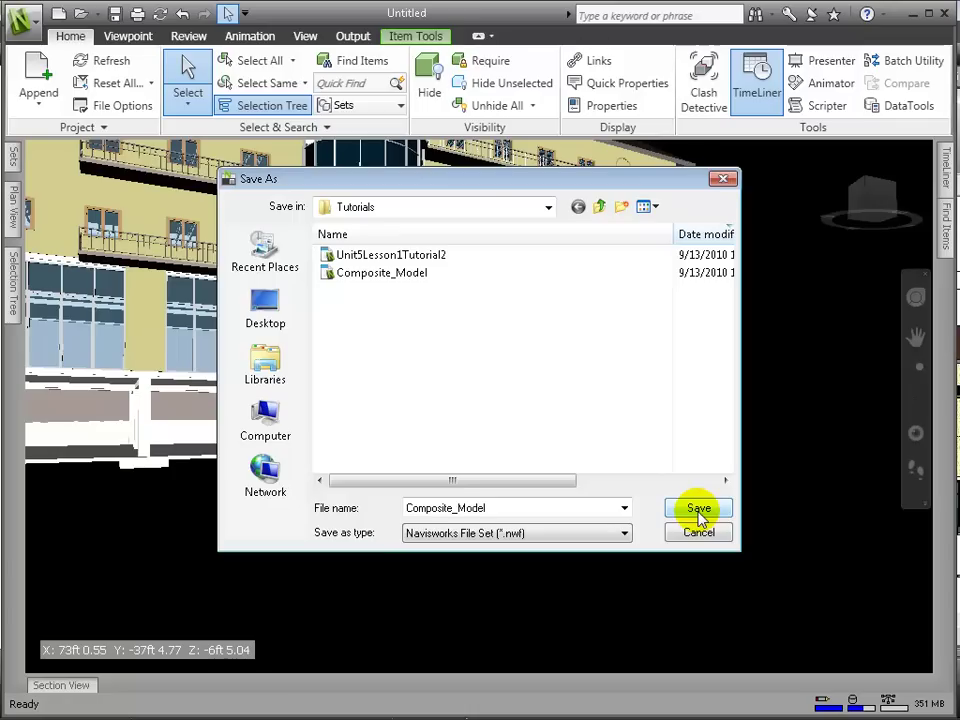
pyautogui.click(699, 510)
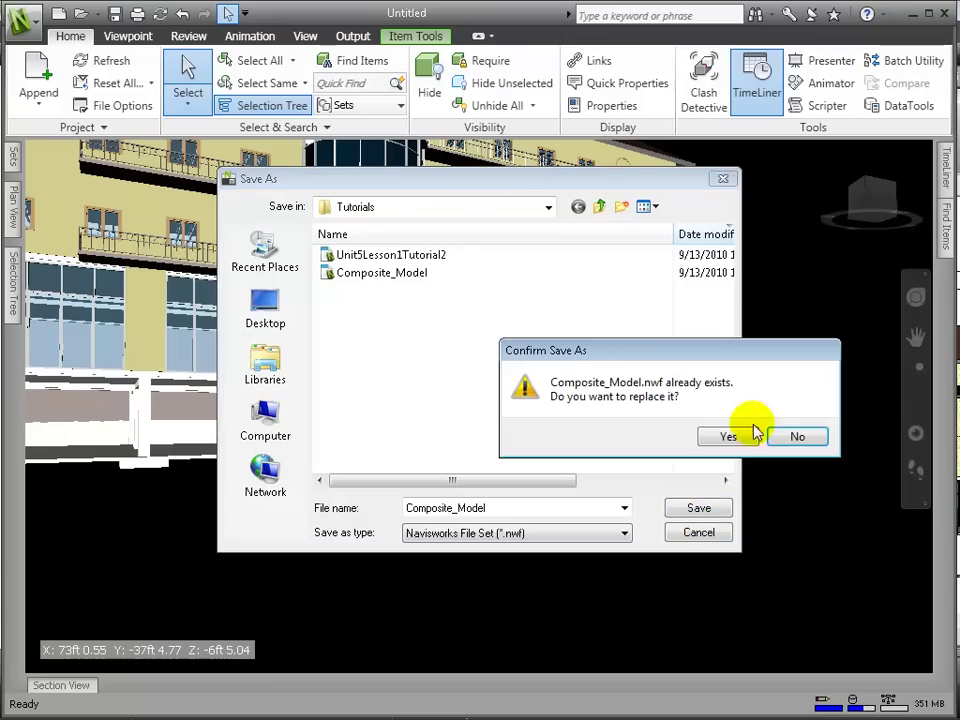